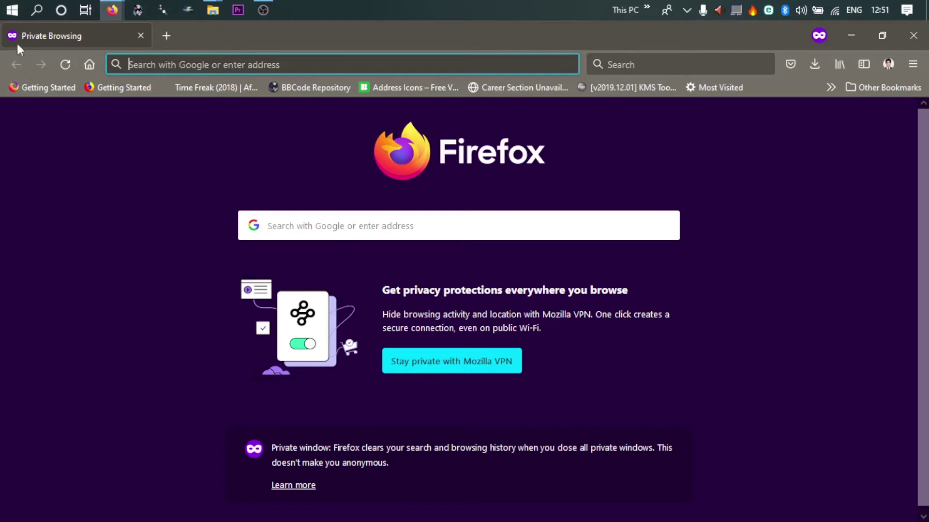
Launch 7-Zip File Manager from Start's recently added list and move its window up and left
{"action": "left_click", "coordinate": [11, 14]}
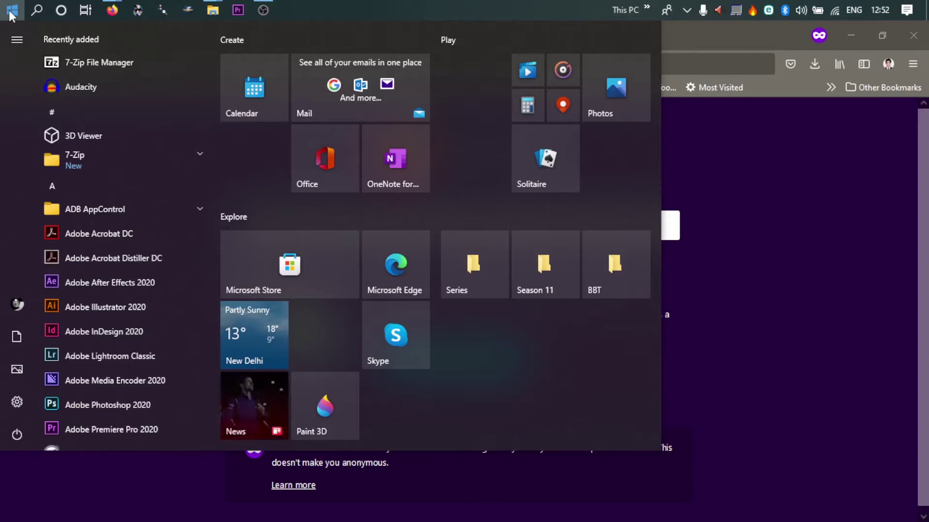
{"action": "left_click", "coordinate": [114, 66]}
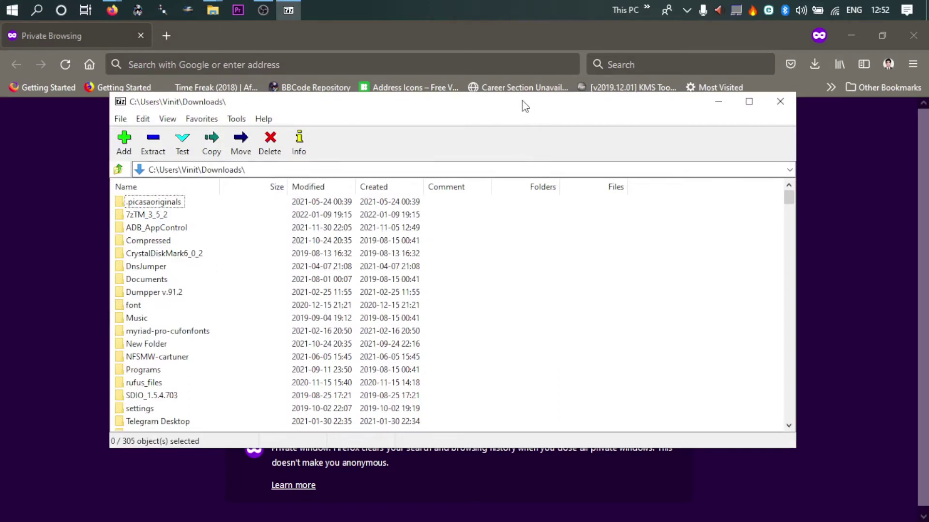
{"action": "left_click_drag", "start_coordinate": [525, 106], "coordinate": [426, 96]}
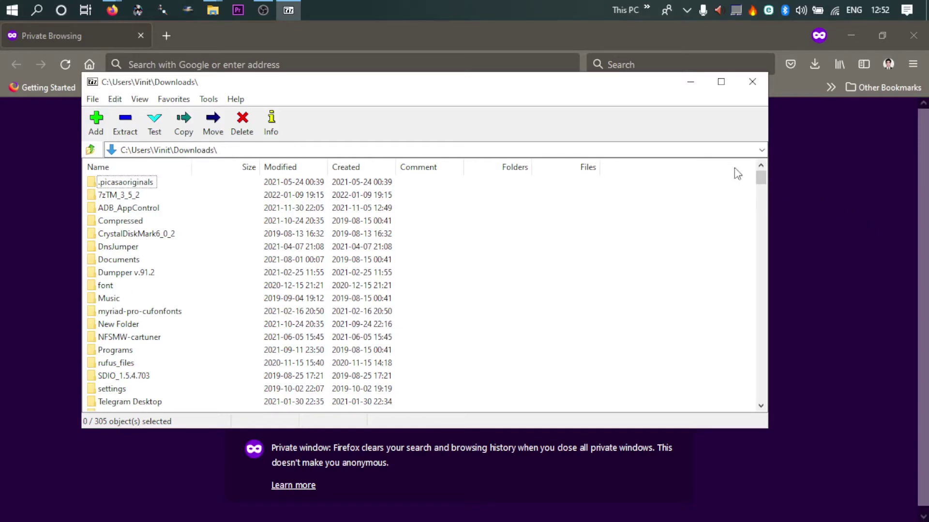
Minimize 7-Zip and search in Firefox for '7zip theme manager github'
{"action": "left_click", "coordinate": [695, 91]}
{"action": "left_click", "coordinate": [384, 65]}
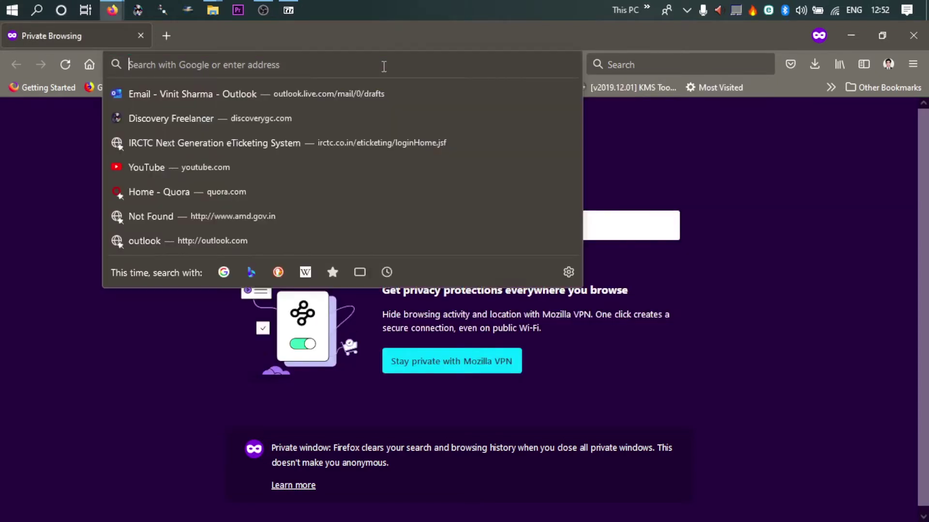
{"action": "type", "text": "7"}
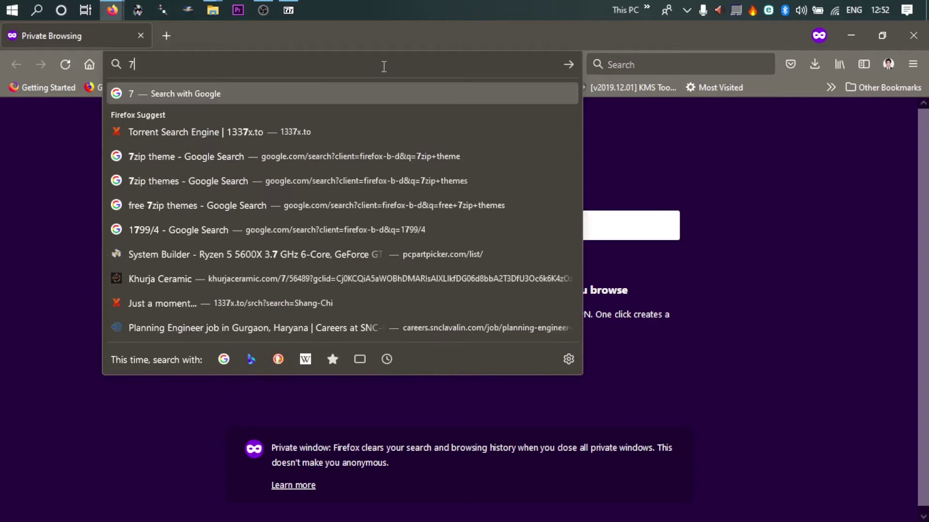
{"action": "type", "text": "zip theme"}
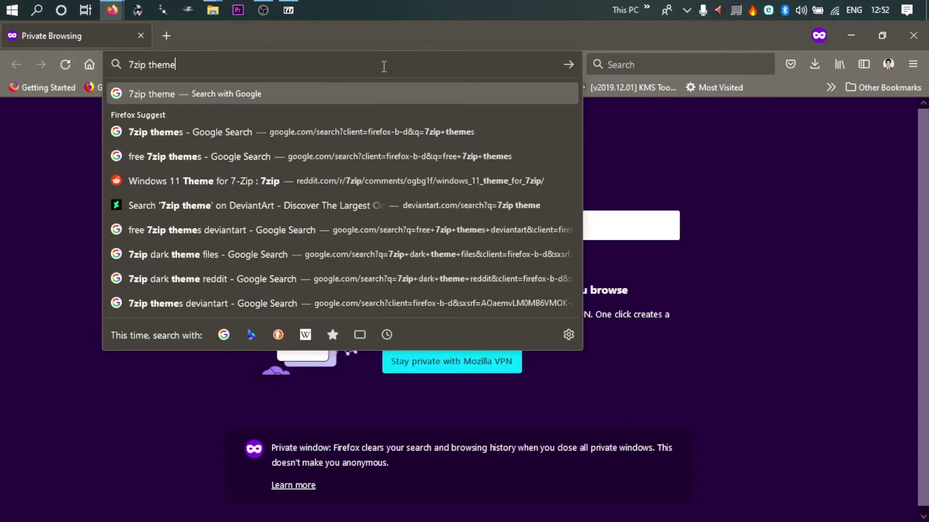
{"action": "type", "text": " mana"}
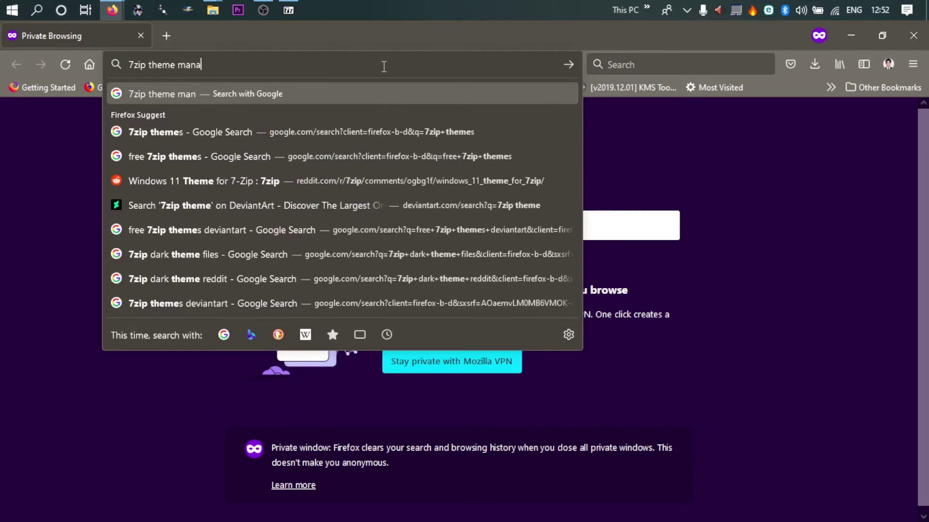
{"action": "type", "text": "ger gi"}
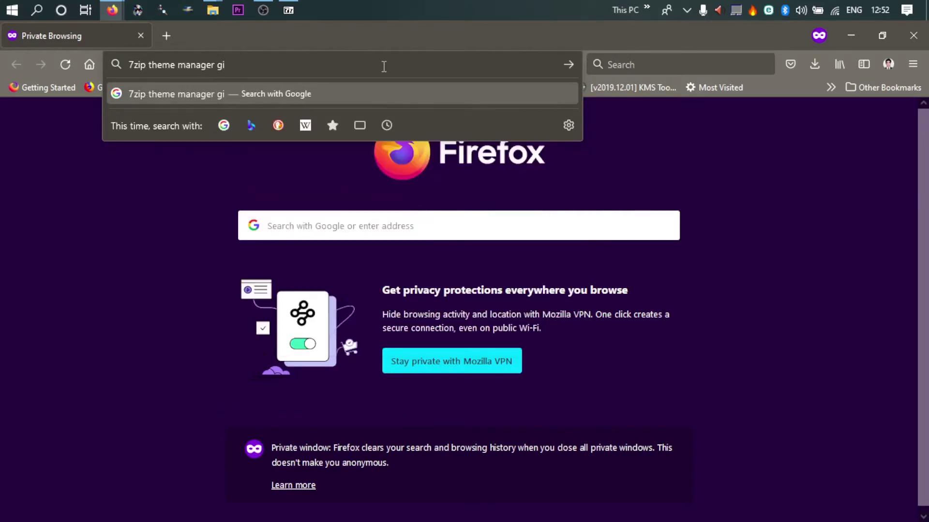
{"action": "type", "text": "thub"}
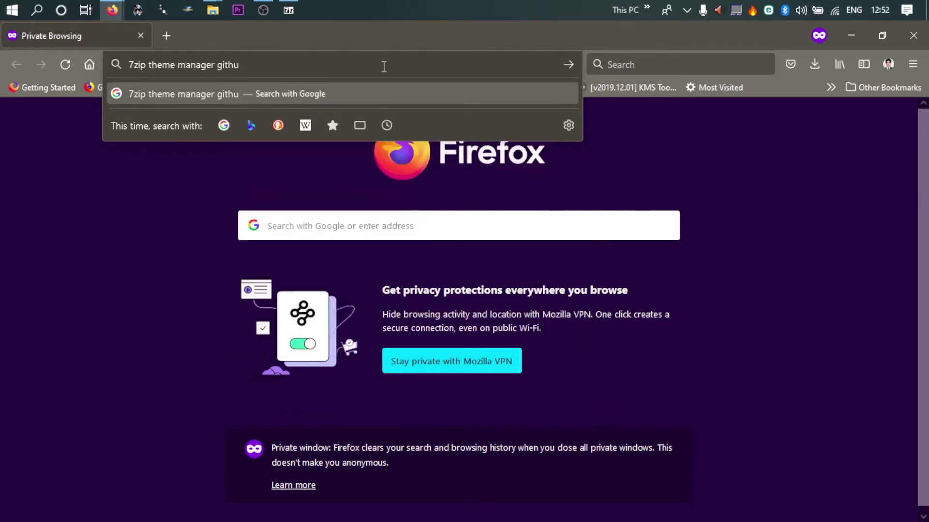
{"action": "key", "text": "Return"}
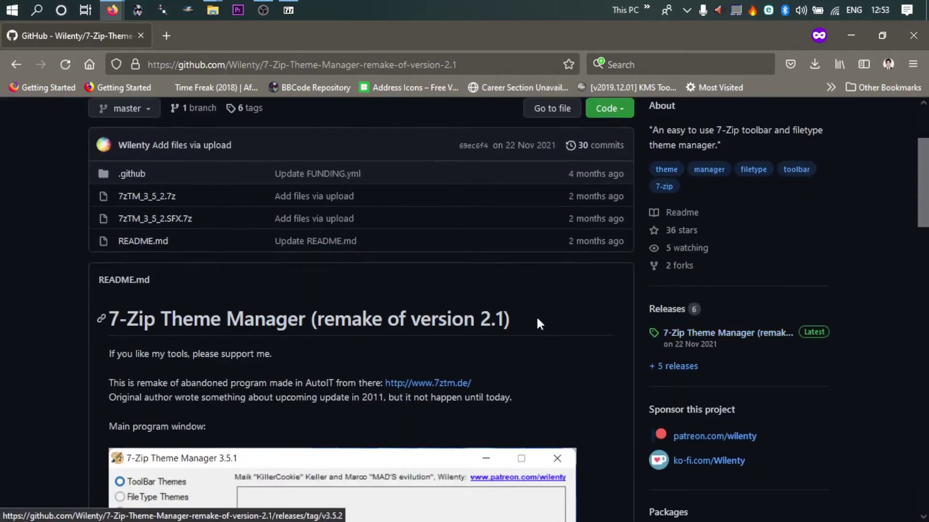
{"action": "scroll", "coordinate": [536, 315], "scroll_direction": "up", "scroll_amount": 3}
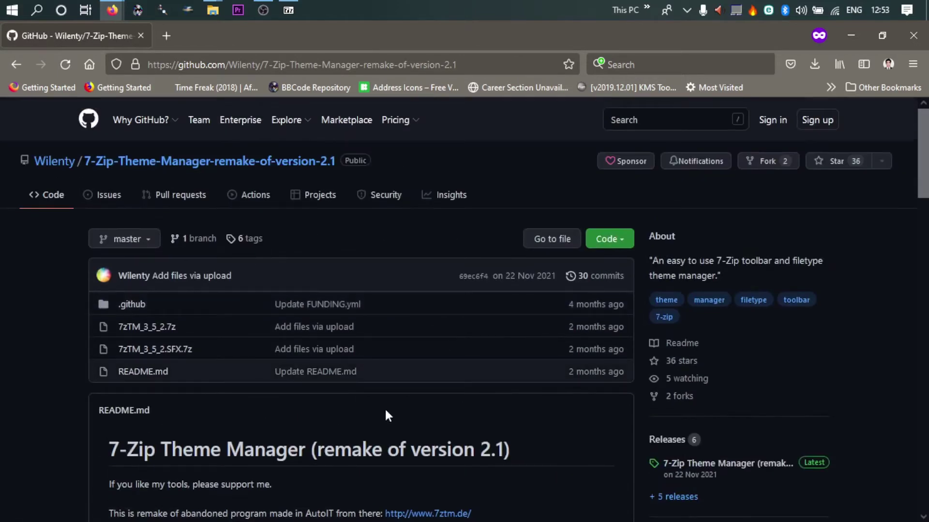
{"action": "scroll", "coordinate": [385, 411], "scroll_direction": "down", "scroll_amount": 3}
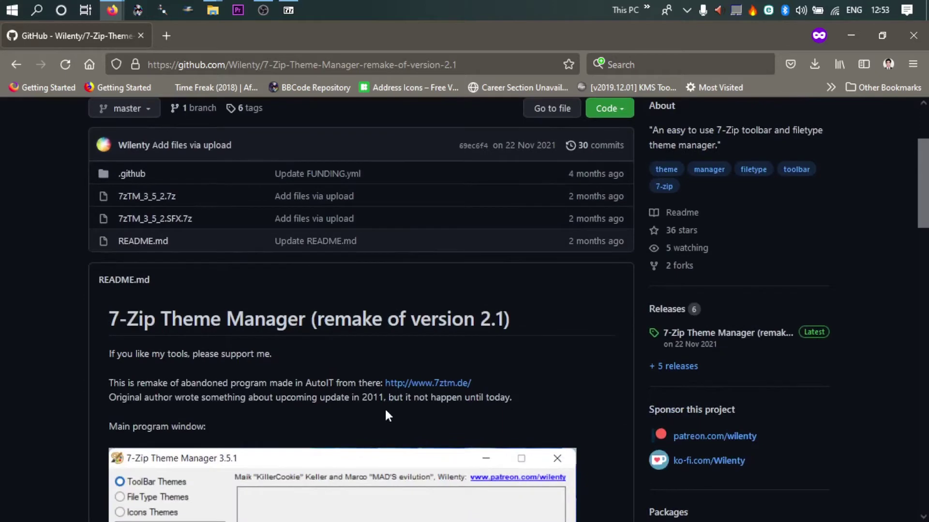
{"action": "scroll", "coordinate": [386, 415], "scroll_direction": "down", "scroll_amount": 2}
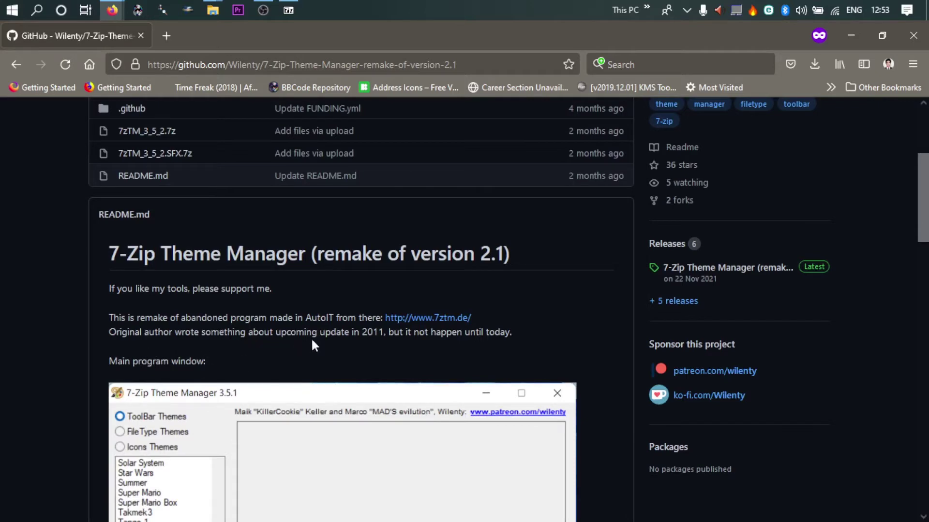
{"action": "double_click", "coordinate": [484, 255]}
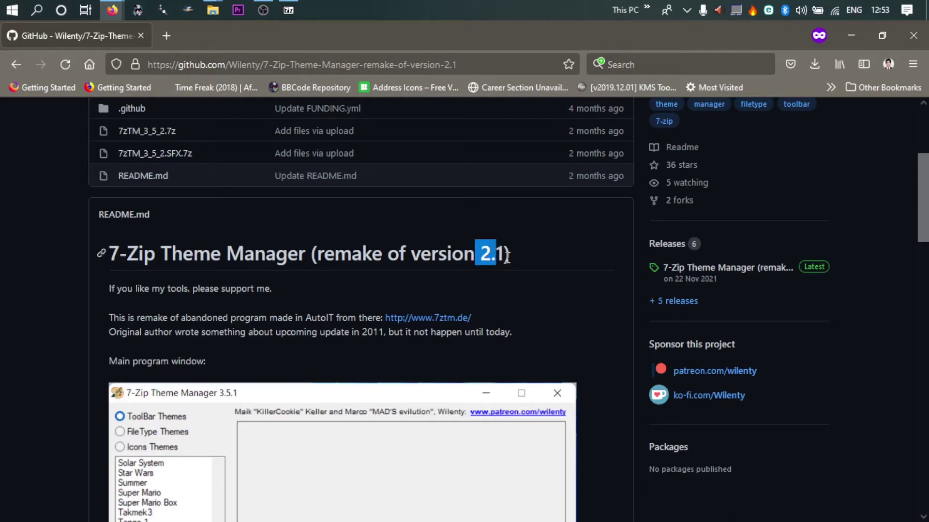
{"action": "left_click", "coordinate": [501, 255]}
{"action": "left_click_drag", "start_coordinate": [505, 255], "coordinate": [476, 255]}
{"action": "scroll", "coordinate": [374, 287], "scroll_direction": "up", "scroll_amount": 3}
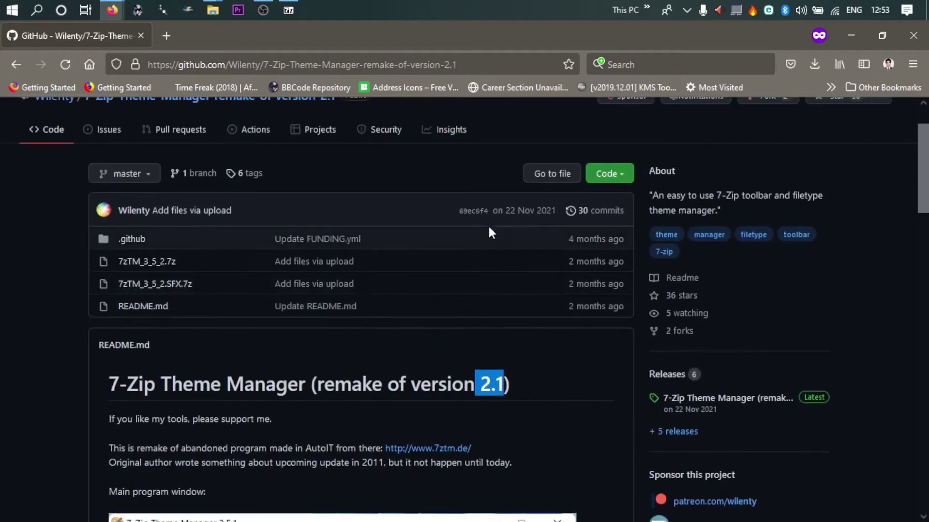
{"action": "scroll", "coordinate": [488, 227], "scroll_direction": "down", "scroll_amount": 3}
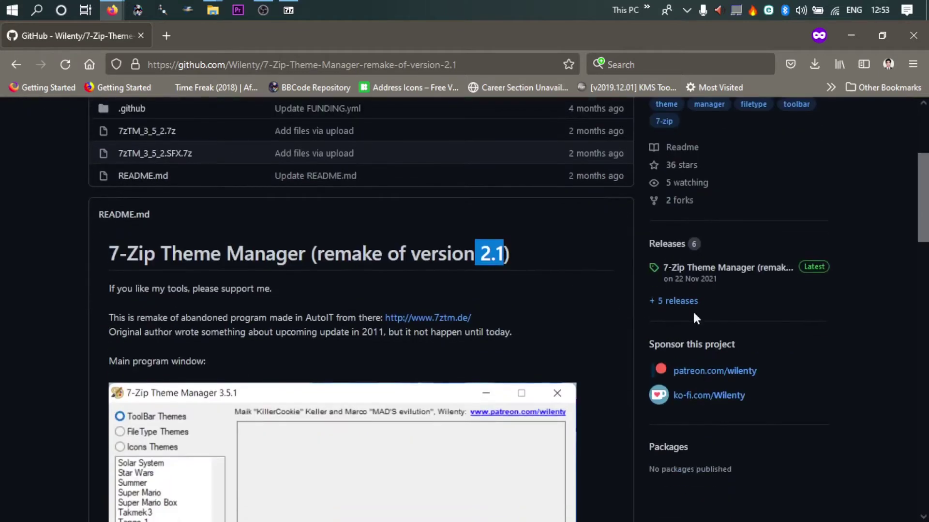
Save the v3.5.2 release asset 7zTM_3_5_2.7z to disk and reveal it in Downloads
{"action": "left_click", "coordinate": [749, 285]}
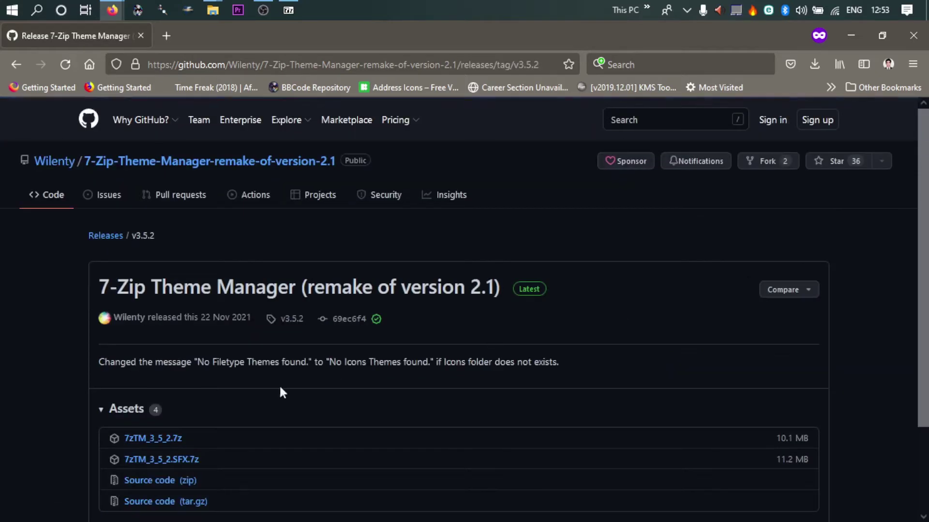
{"action": "scroll", "coordinate": [194, 358], "scroll_direction": "down", "scroll_amount": 2}
{"action": "left_click", "coordinate": [164, 337]}
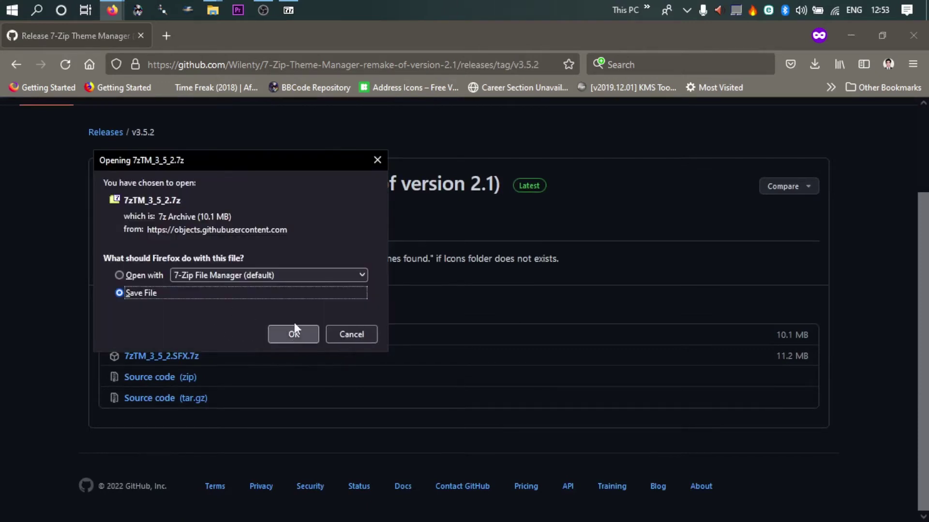
{"action": "left_click", "coordinate": [318, 341]}
{"action": "left_click", "coordinate": [813, 66]}
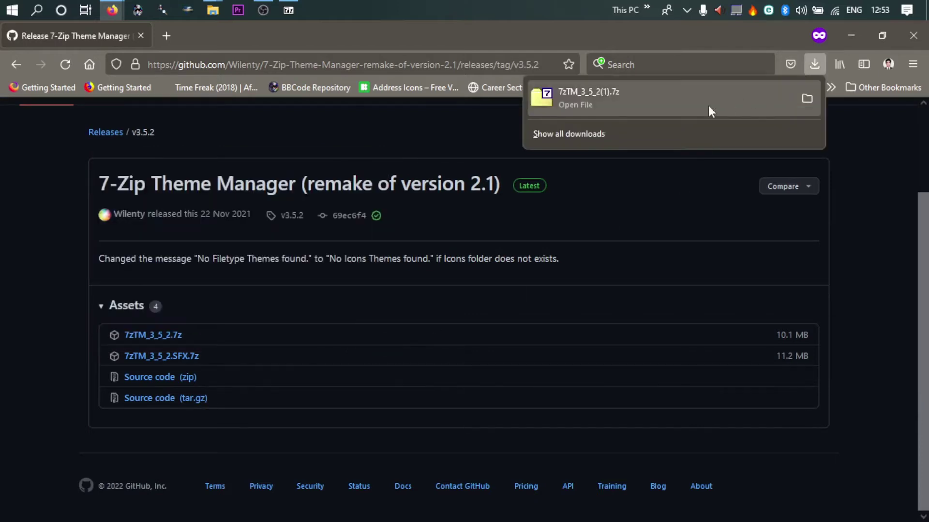
{"action": "left_click", "coordinate": [806, 99]}
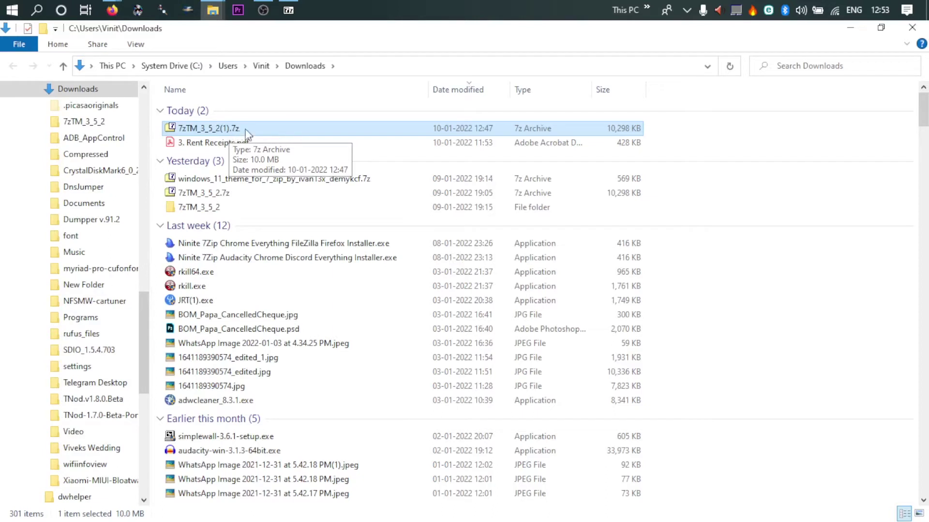
Open the 7zTM_3_5_2 folder and run 7zTM.exe as administrator, approving the UAC prompt
{"action": "double_click", "coordinate": [215, 207]}
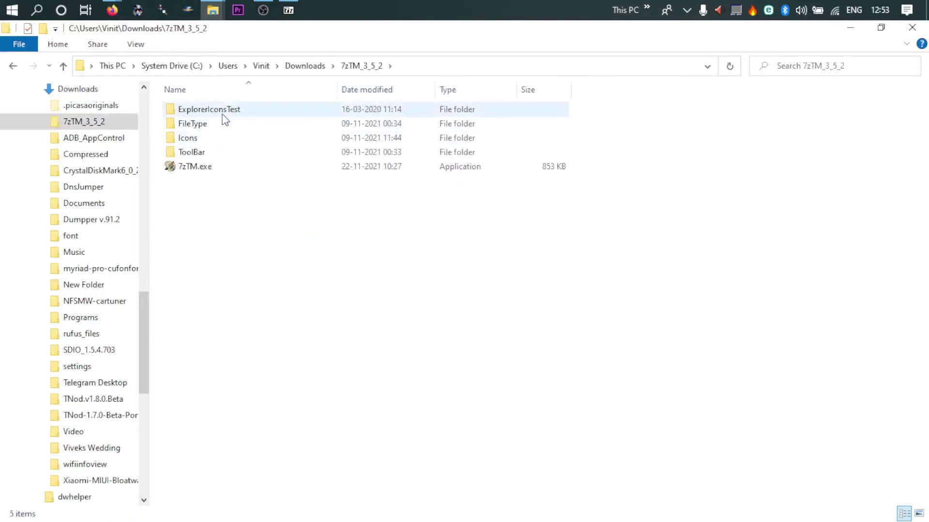
{"action": "left_click", "coordinate": [198, 176]}
{"action": "double_click", "coordinate": [194, 170]}
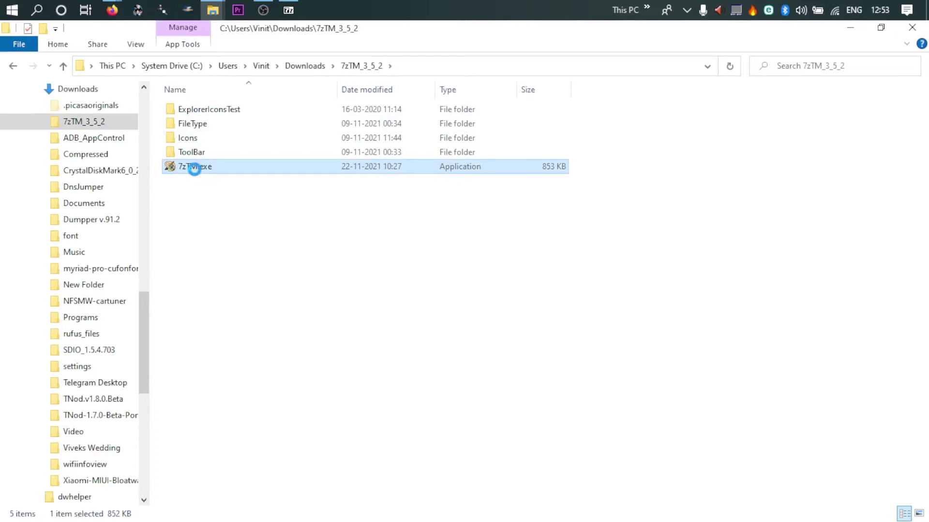
{"action": "right_click", "coordinate": [196, 176]}
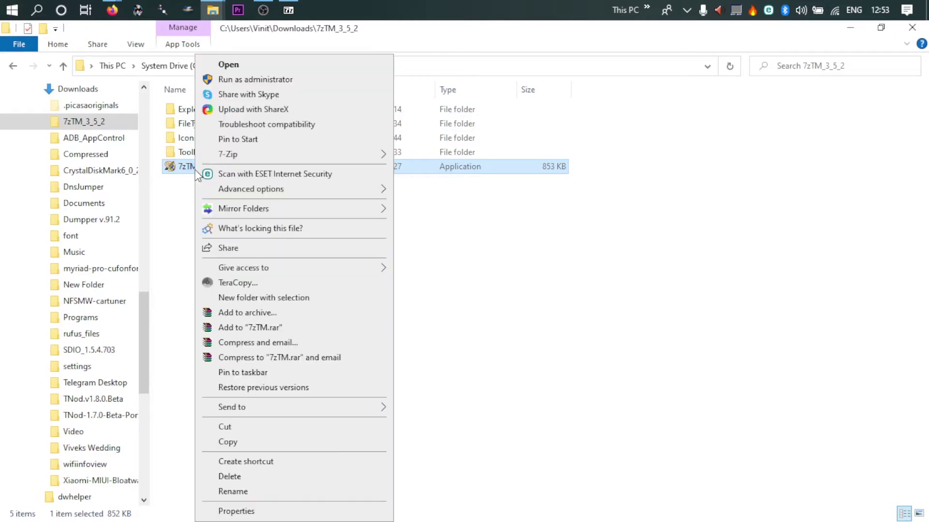
{"action": "left_click", "coordinate": [256, 82]}
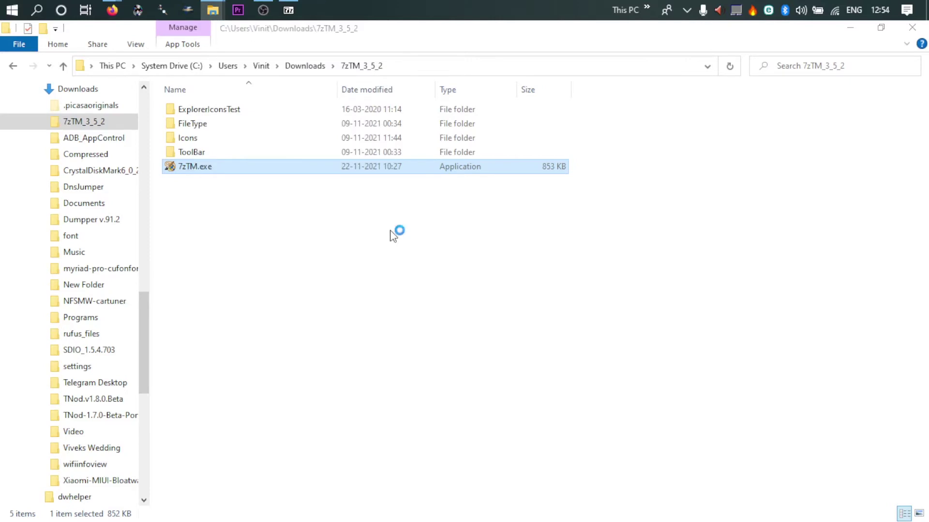
{"action": "left_click", "coordinate": [382, 387]}
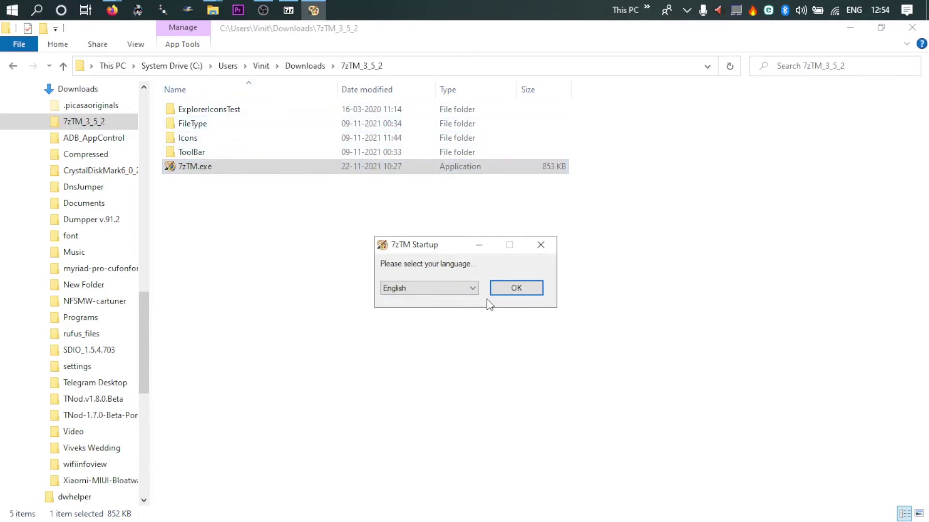
Accept English as the language and confirm C:\Program Files\7-Zip\ as the 7-Zip folder
{"action": "left_click", "coordinate": [515, 288]}
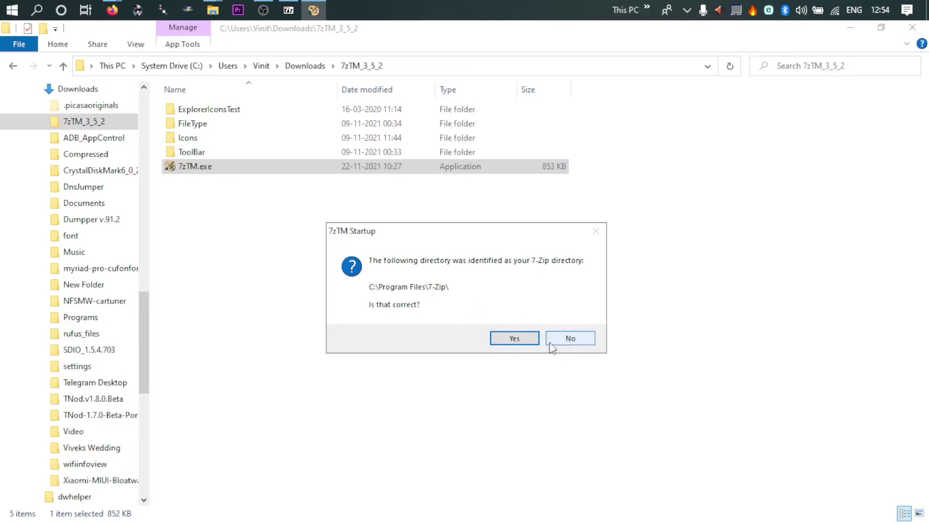
{"action": "left_click", "coordinate": [514, 339]}
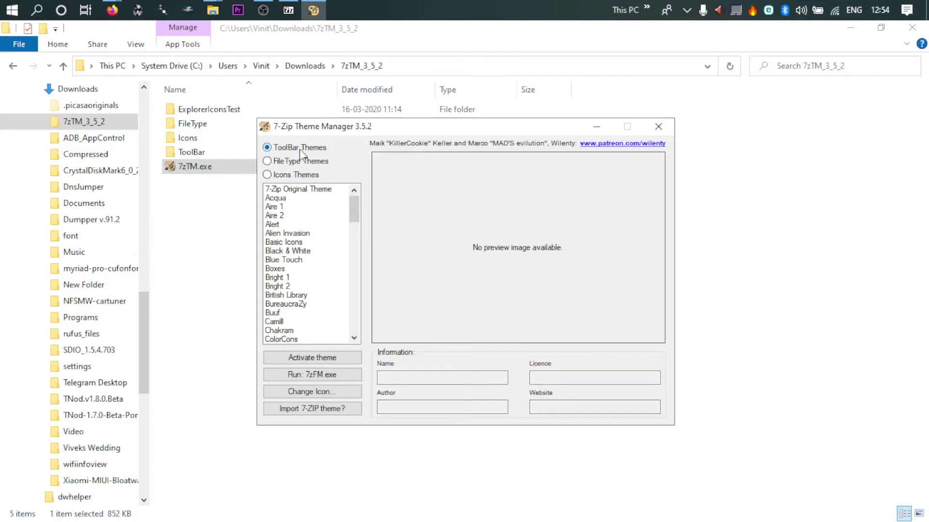
Preview toolbar themes from Acqua through British Library, then select BureaucraZy
{"action": "left_click", "coordinate": [284, 198]}
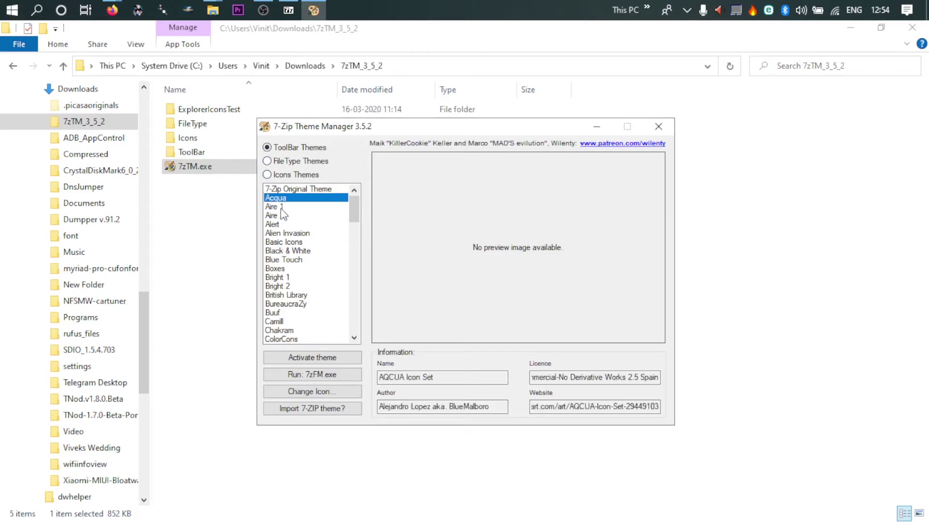
{"action": "left_click", "coordinate": [280, 216]}
{"action": "left_click", "coordinate": [284, 233]}
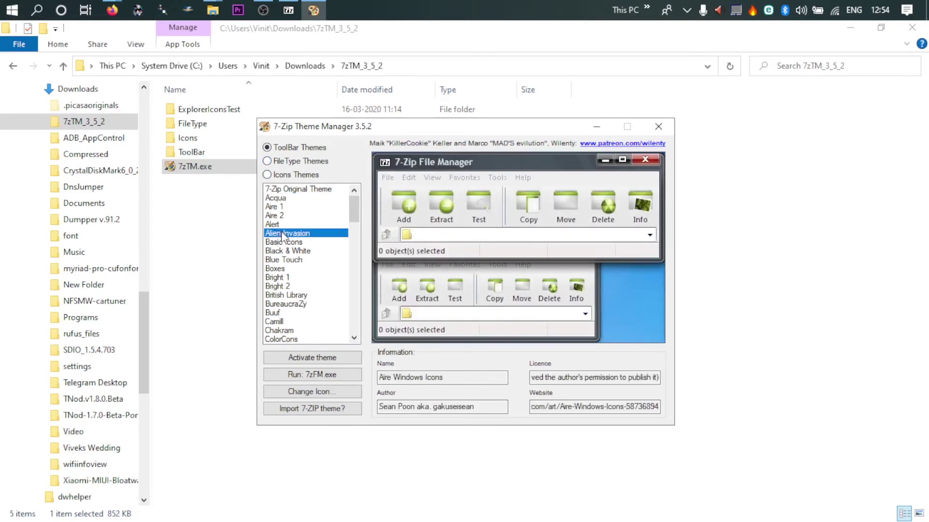
{"action": "left_click", "coordinate": [286, 242]}
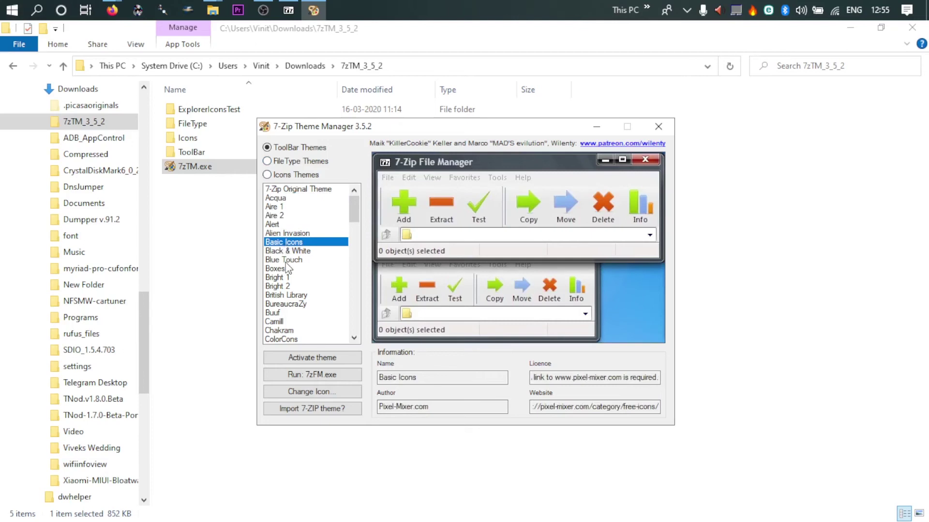
{"action": "left_click", "coordinate": [290, 251]}
{"action": "left_click", "coordinate": [290, 260]}
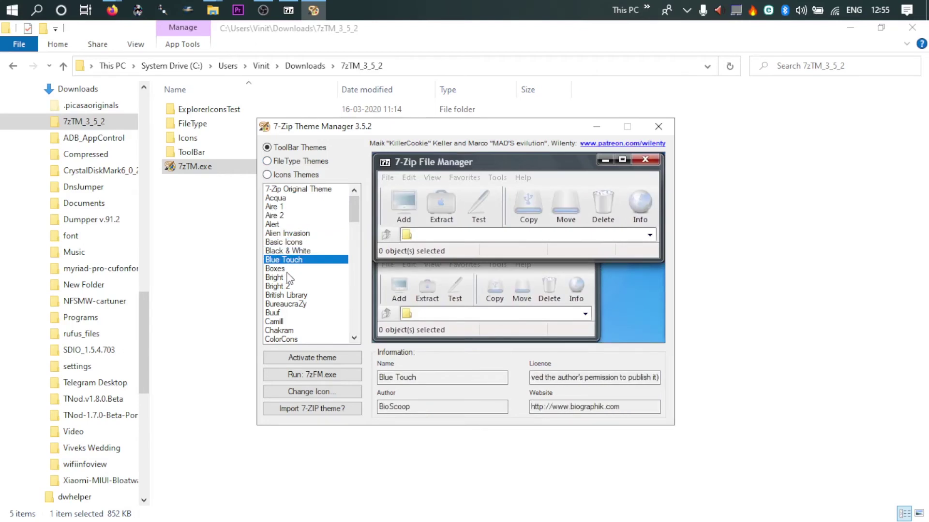
{"action": "left_click", "coordinate": [288, 278]}
{"action": "left_click", "coordinate": [288, 286]}
{"action": "left_click", "coordinate": [288, 295]}
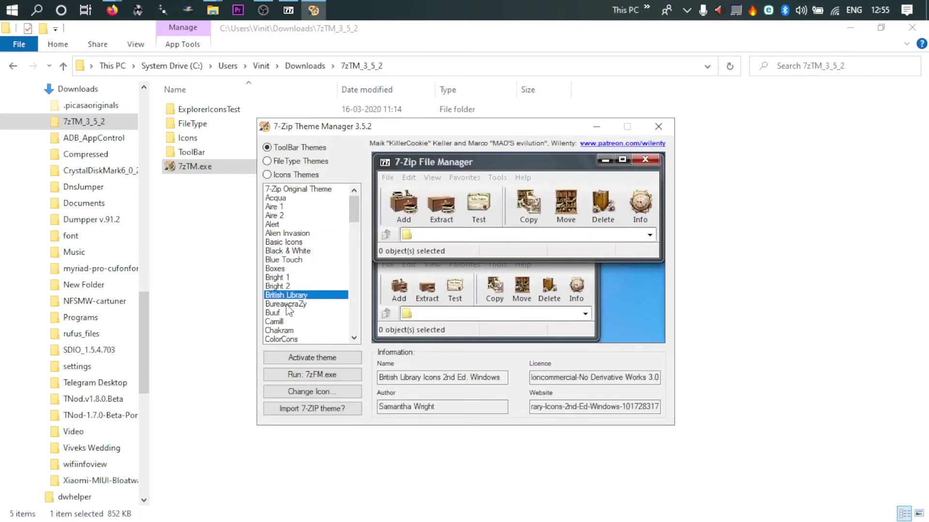
{"action": "left_click", "coordinate": [289, 305]}
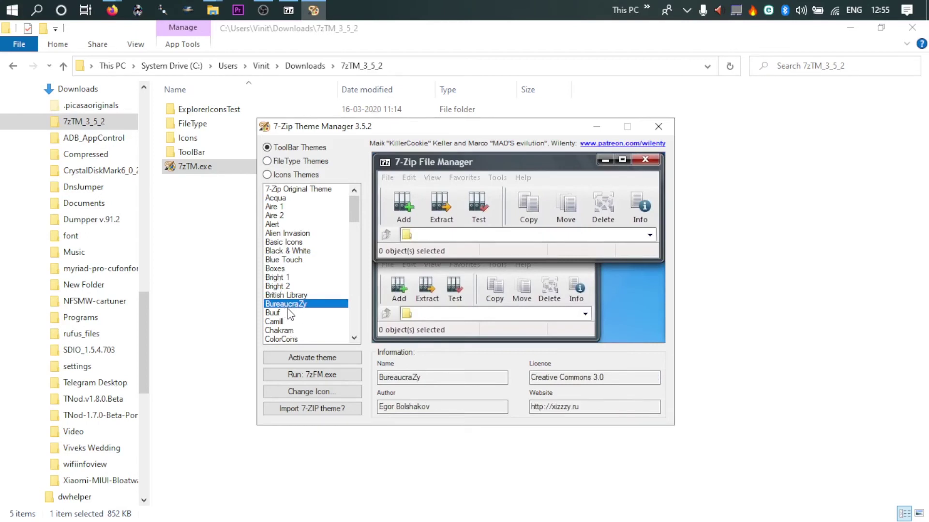
Activate BureaucraZy, closing the running 7-Zip File Manager and retrying so activation completes
{"action": "left_click", "coordinate": [320, 359]}
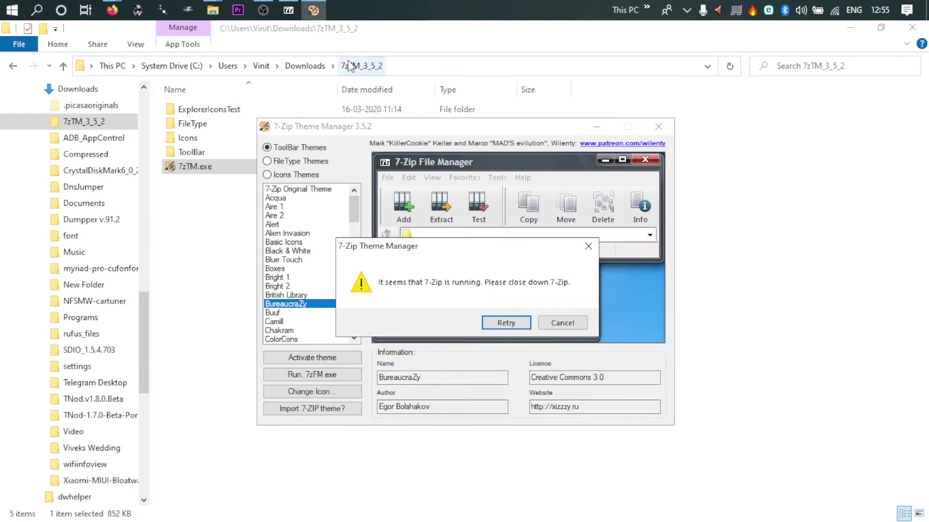
{"action": "left_click", "coordinate": [288, 9]}
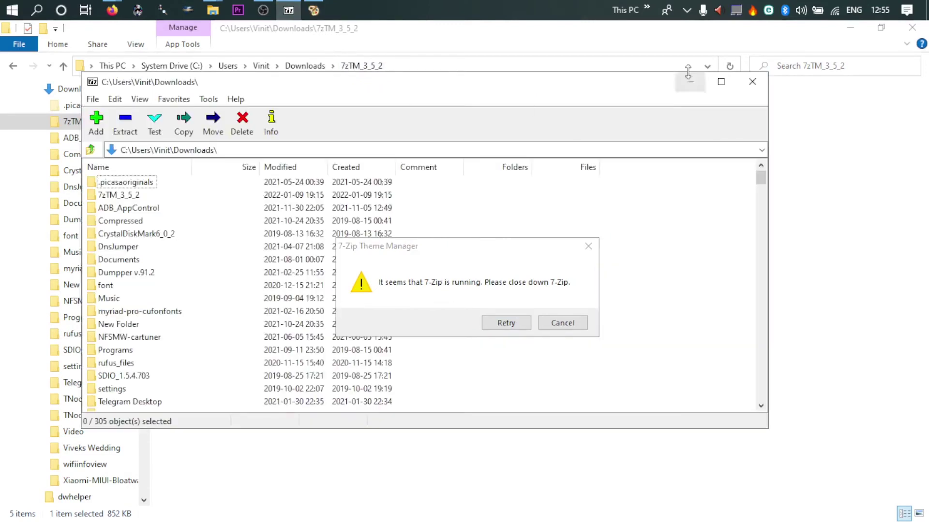
{"action": "left_click", "coordinate": [752, 81]}
{"action": "left_click", "coordinate": [508, 322]}
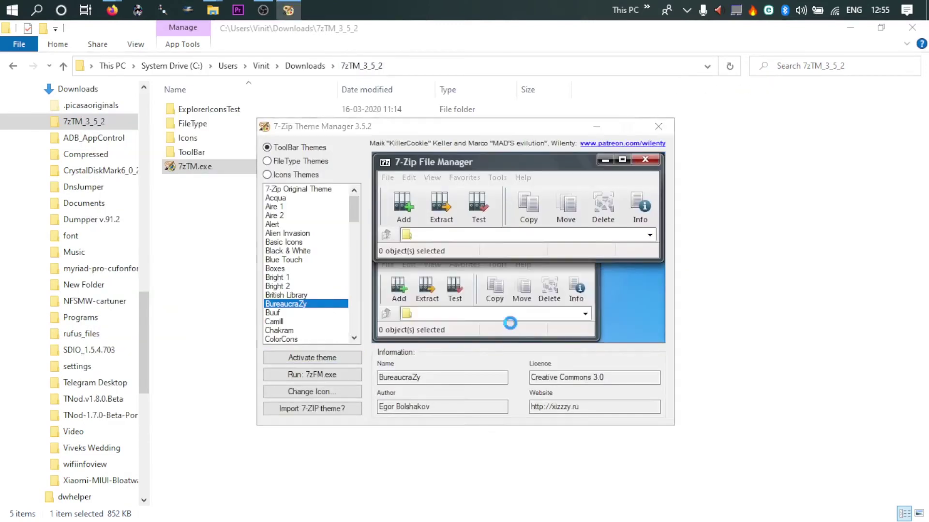
{"action": "left_click", "coordinate": [497, 323]}
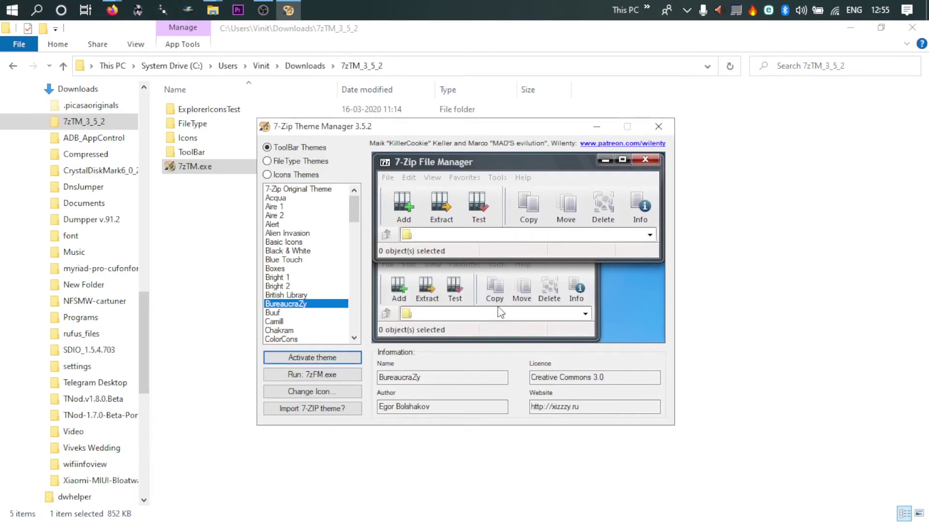
Switch to file-type themes and preview Brown Folders, Unarchiver, Vista Icons, Vista Style 2 and Windows 10
{"action": "left_click", "coordinate": [300, 162]}
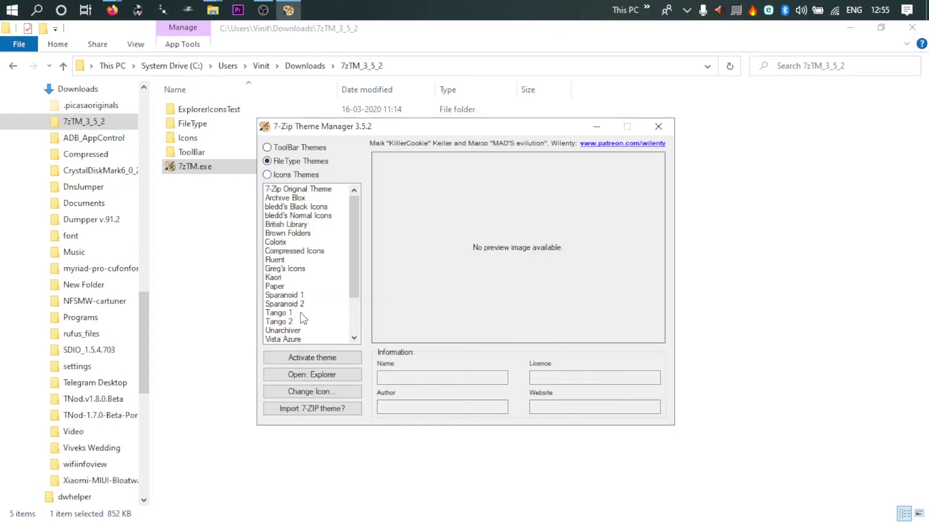
{"action": "left_click", "coordinate": [303, 235]}
{"action": "scroll", "coordinate": [303, 252], "scroll_direction": "down", "scroll_amount": 1}
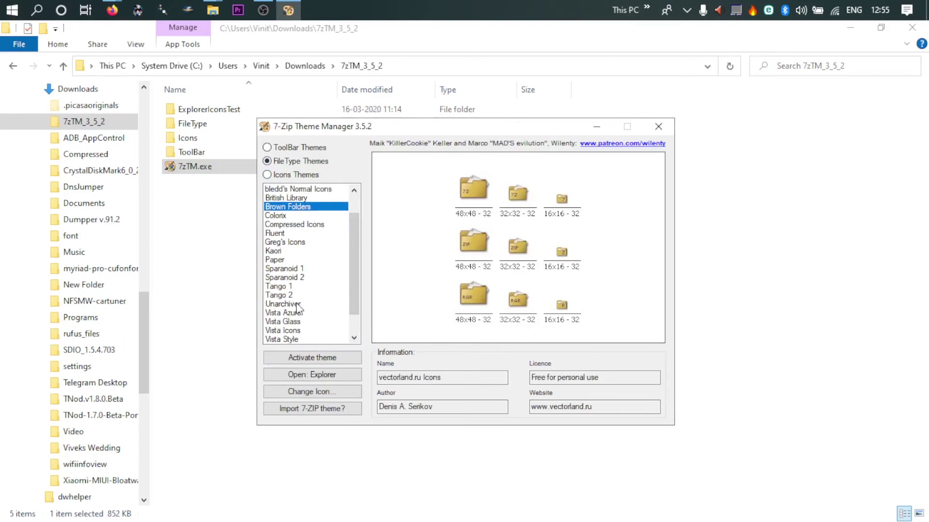
{"action": "left_click", "coordinate": [302, 305]}
{"action": "scroll", "coordinate": [303, 313], "scroll_direction": "down", "scroll_amount": 1}
{"action": "left_click", "coordinate": [302, 304]}
{"action": "left_click", "coordinate": [300, 321]}
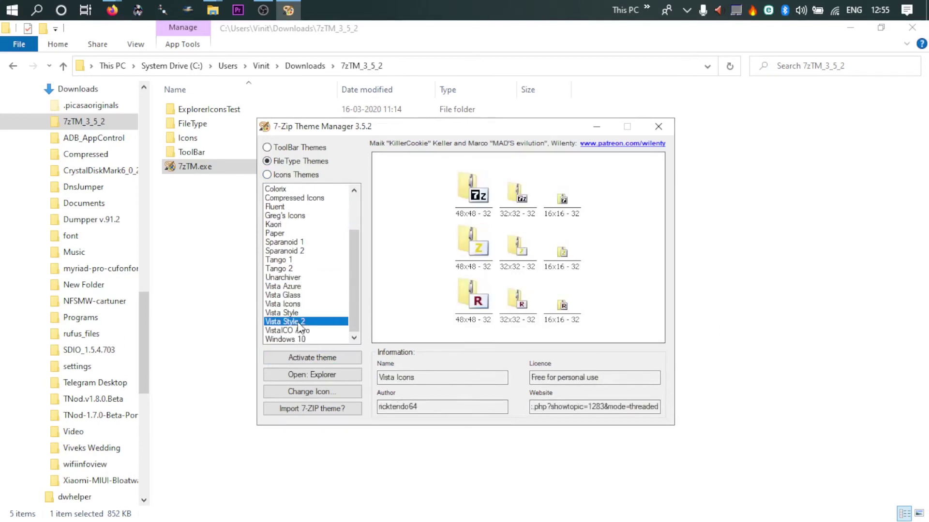
{"action": "left_click", "coordinate": [294, 340]}
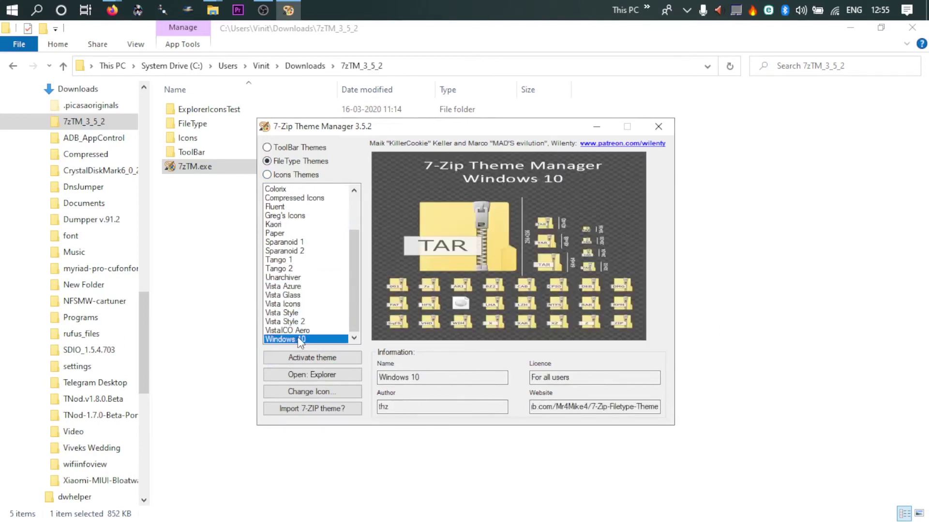
{"action": "scroll", "coordinate": [301, 333], "scroll_direction": "up", "scroll_amount": 2}
Compare British Library, bledd's Black Icons, Archive Blox, Brown Folders, Greg's Icons and 7-Zip Original file-type themes
{"action": "left_click", "coordinate": [305, 224]}
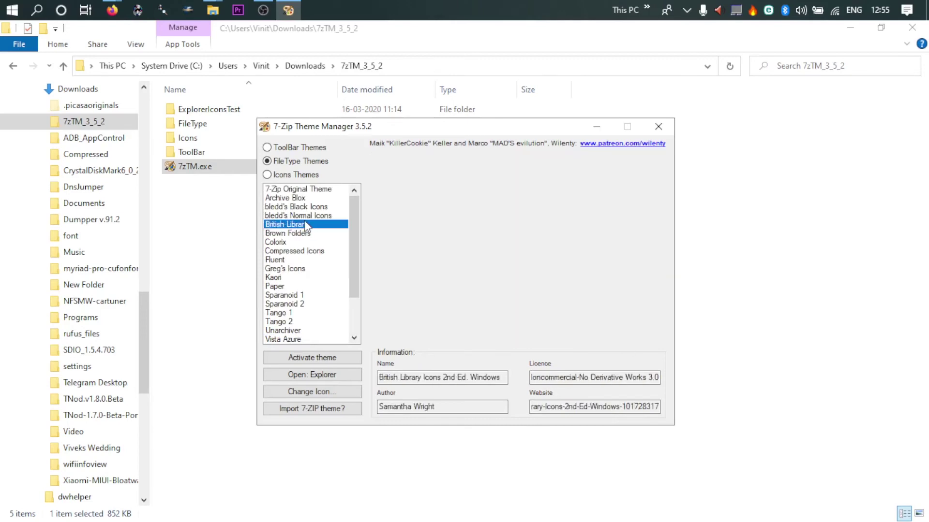
{"action": "left_click", "coordinate": [311, 207]}
{"action": "left_click", "coordinate": [309, 198]}
{"action": "left_click", "coordinate": [301, 233]}
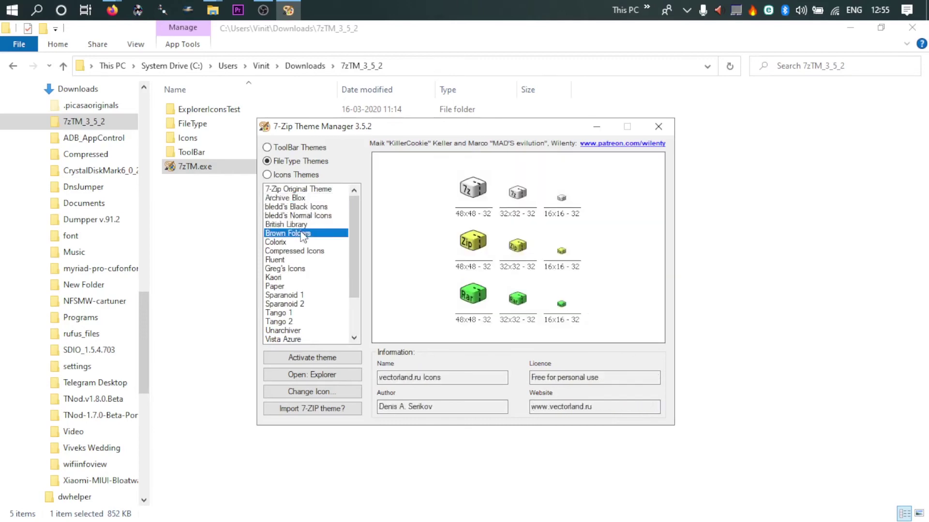
{"action": "left_click", "coordinate": [293, 269]}
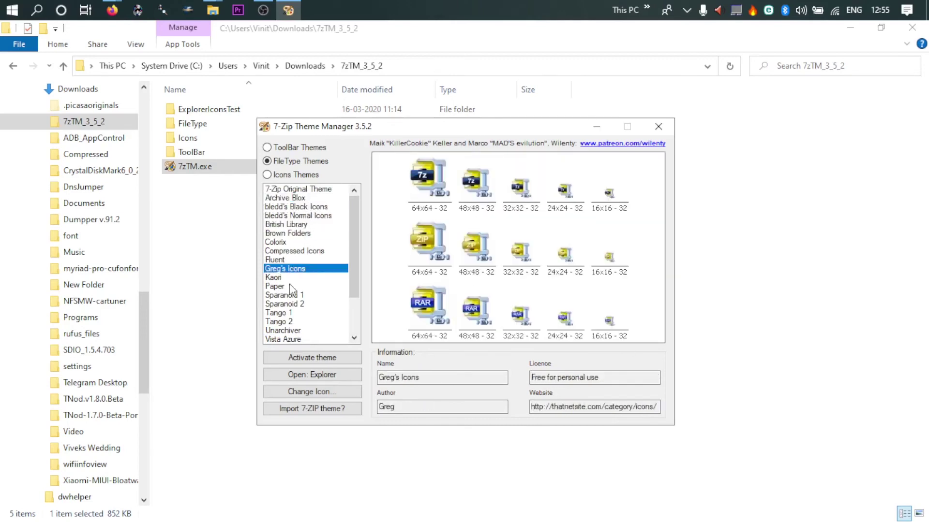
{"action": "left_click", "coordinate": [293, 208]}
{"action": "left_click", "coordinate": [296, 199]}
{"action": "left_click", "coordinate": [293, 207]}
{"action": "left_click", "coordinate": [295, 189]}
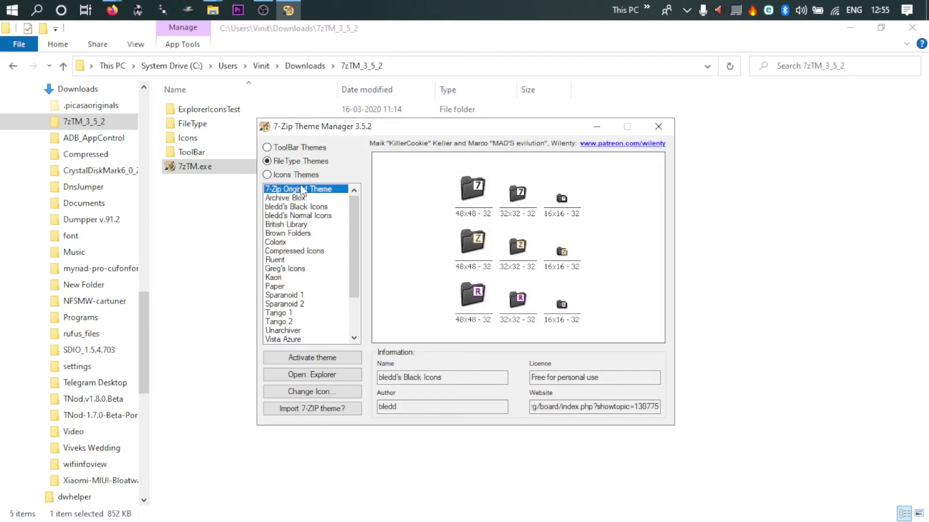
{"action": "left_click", "coordinate": [296, 198]}
{"action": "left_click", "coordinate": [289, 224]}
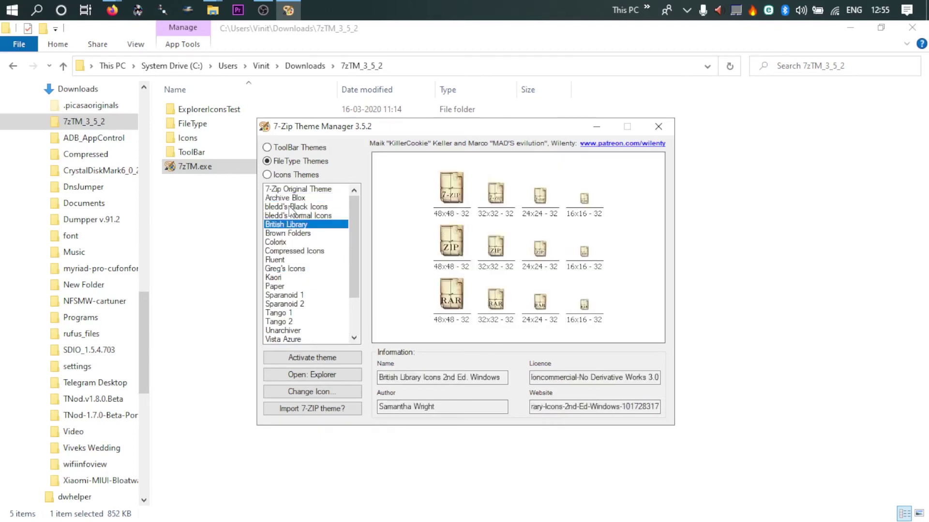
{"action": "left_click", "coordinate": [304, 189]}
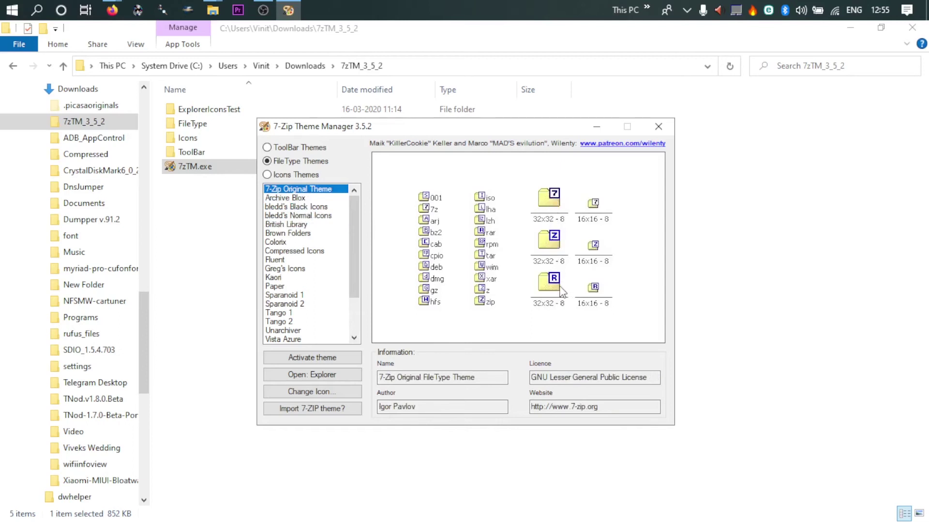
Pick and activate the Colorix file-type theme, then show the Icons Themes list
{"action": "left_click", "coordinate": [297, 198]}
{"action": "left_click", "coordinate": [299, 207]}
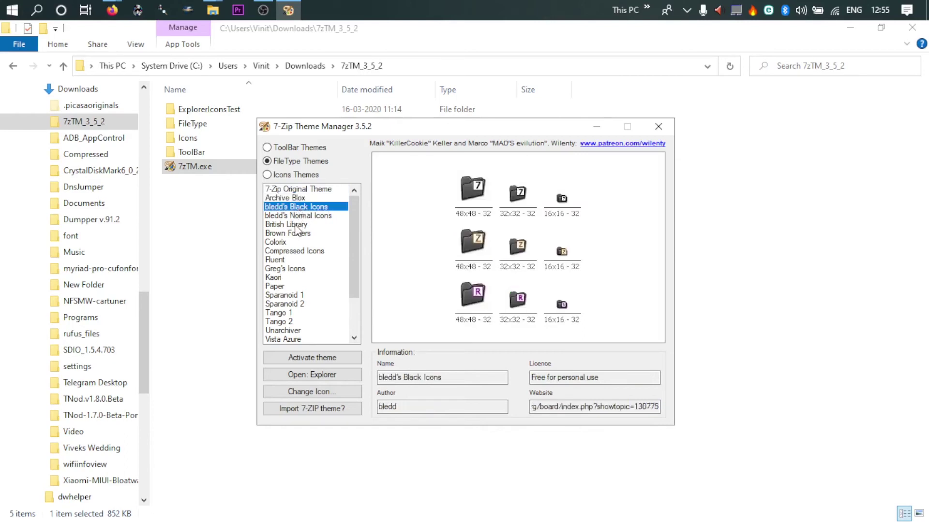
{"action": "left_click", "coordinate": [296, 225]}
{"action": "left_click", "coordinate": [297, 242]}
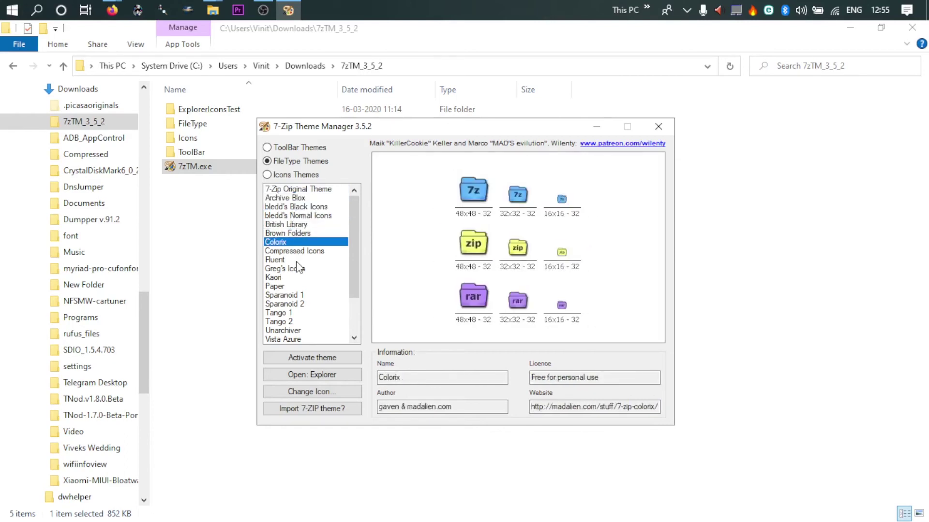
{"action": "left_click", "coordinate": [305, 362]}
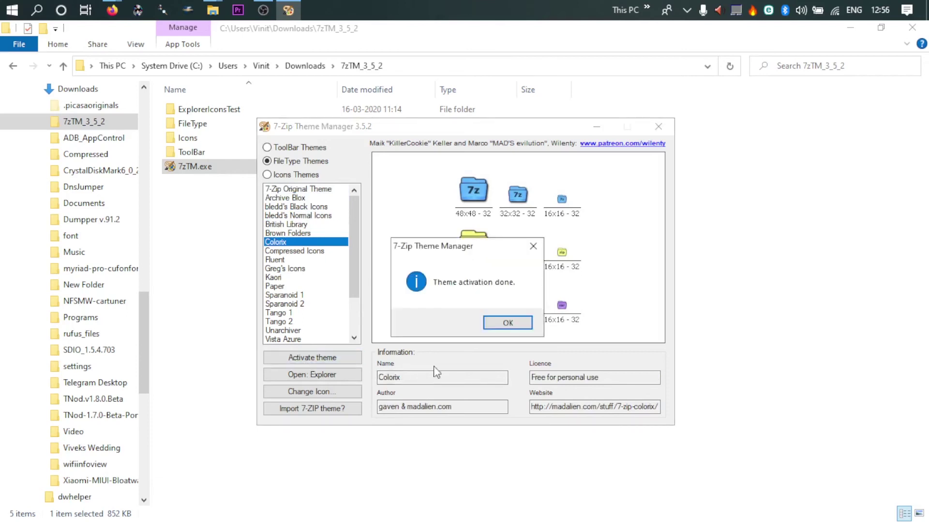
{"action": "left_click", "coordinate": [501, 321]}
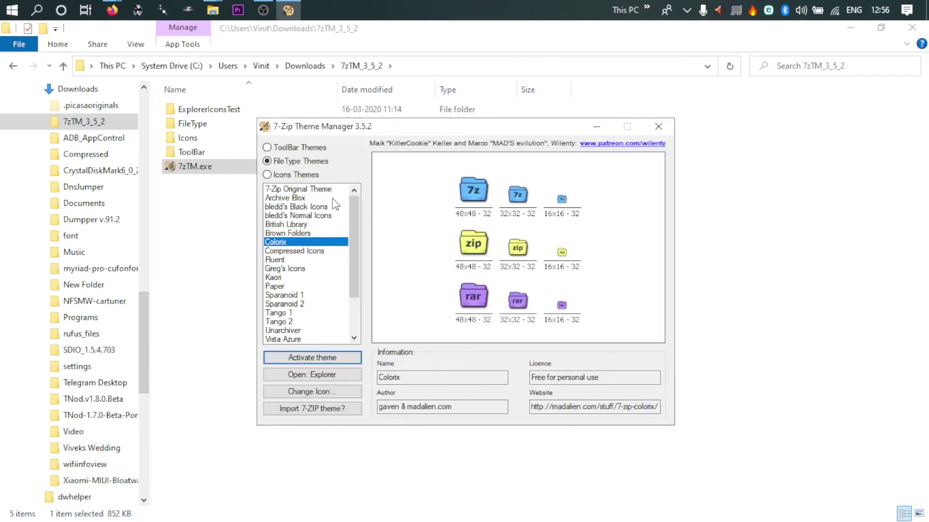
{"action": "left_click", "coordinate": [309, 177]}
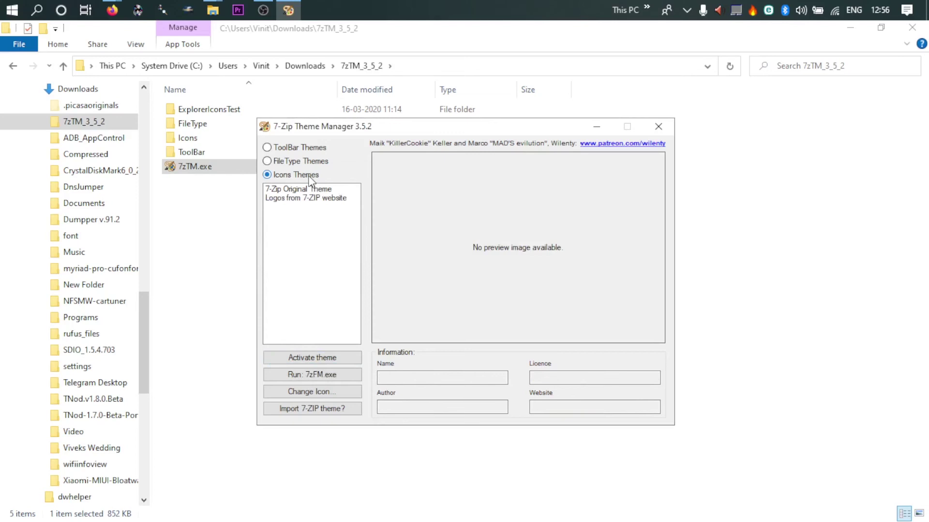
Activate the 'Logos from 7-ZIP website' icon theme, confirm it, and close 7zTM
{"action": "left_click", "coordinate": [311, 198]}
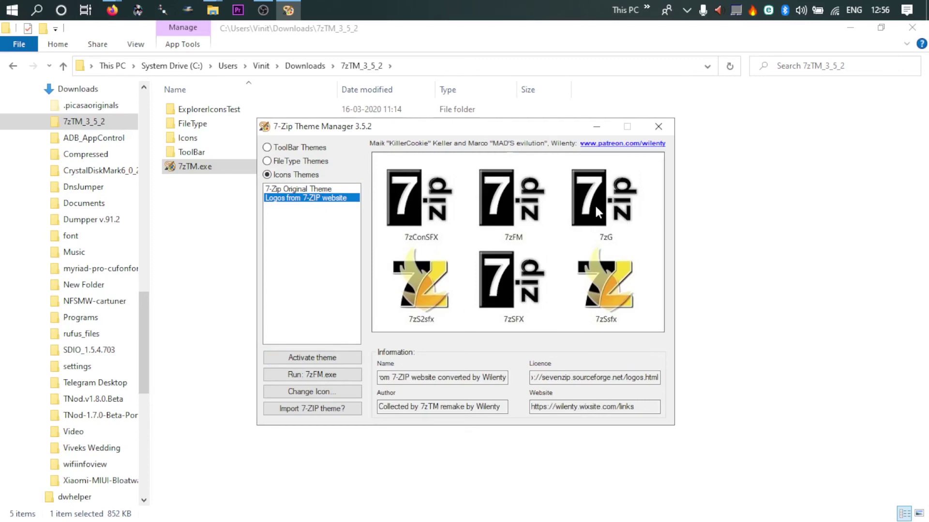
{"action": "left_click", "coordinate": [337, 357]}
{"action": "left_click", "coordinate": [514, 333]}
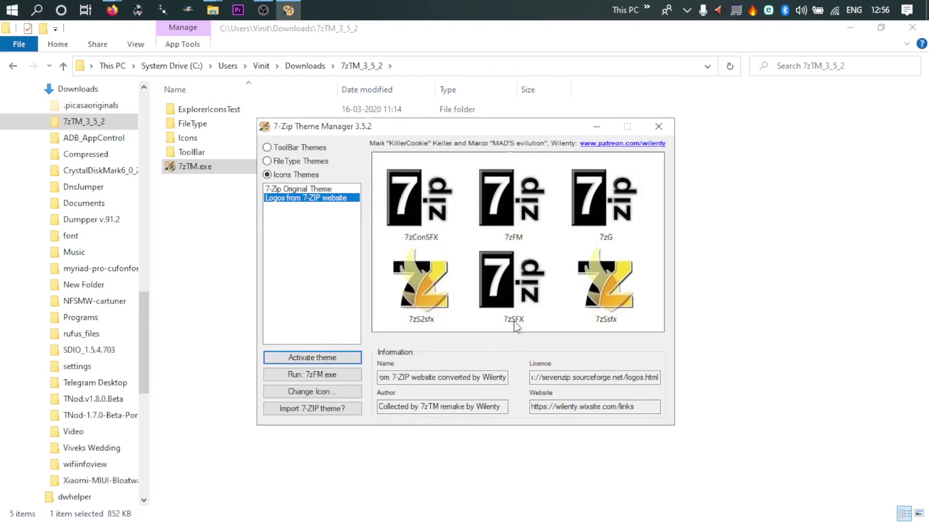
{"action": "left_click", "coordinate": [659, 127]}
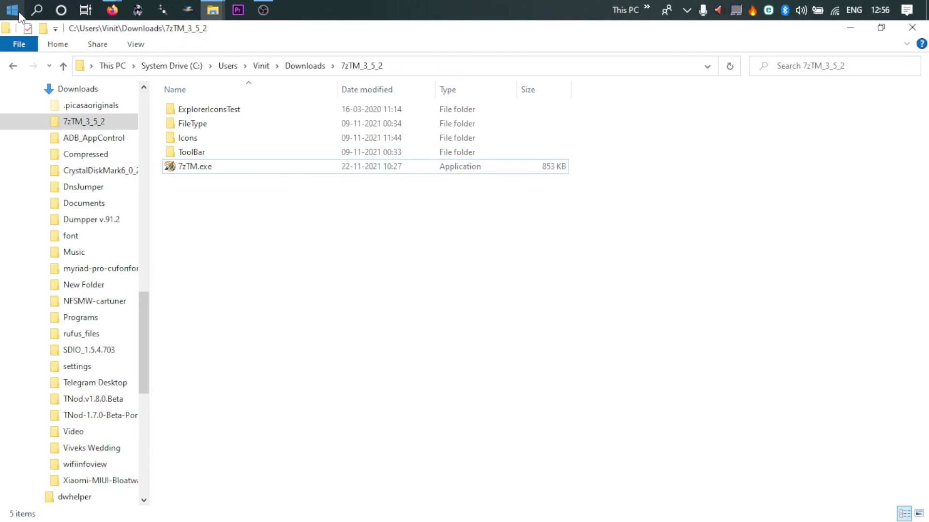
Open the Start app list, expand the 7-Zip group, then dismiss the list
{"action": "left_click", "coordinate": [13, 9]}
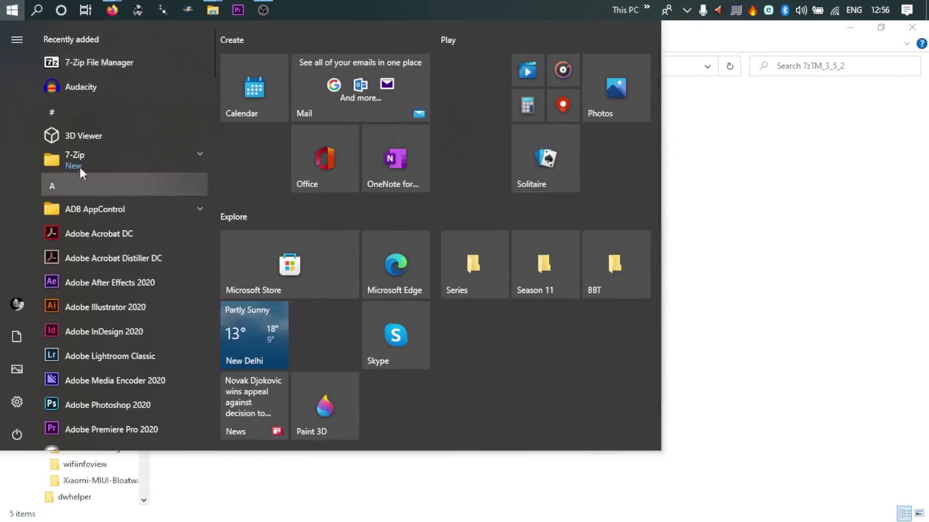
{"action": "left_click", "coordinate": [122, 164]}
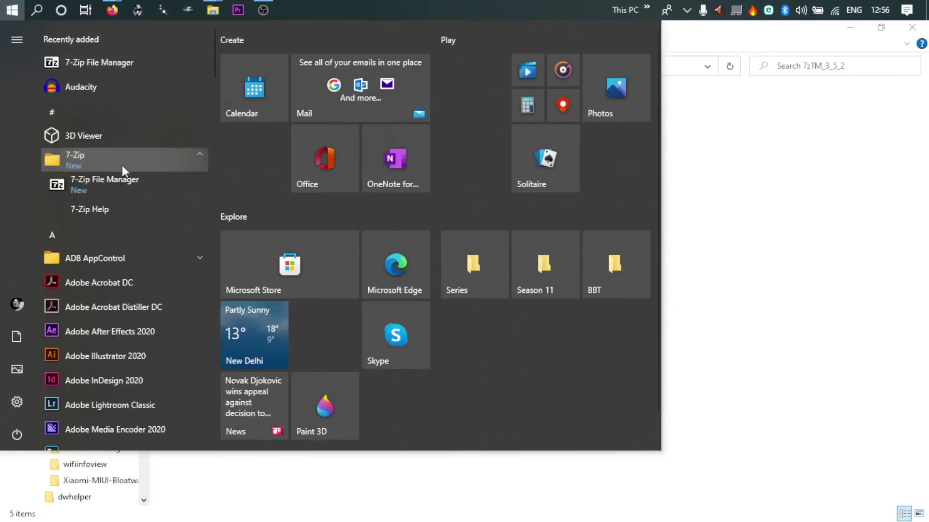
{"action": "left_click", "coordinate": [812, 262]}
Open and refresh the Downloads folder in File Explorer, then minimize Explorer
{"action": "scroll", "coordinate": [92, 202], "scroll_direction": "up", "scroll_amount": 4}
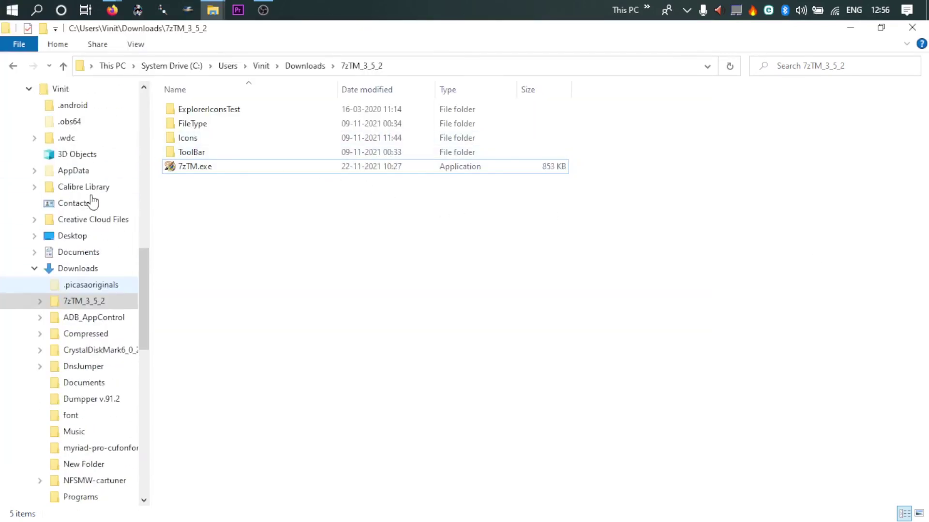
{"action": "scroll", "coordinate": [92, 202], "scroll_direction": "up", "scroll_amount": 12}
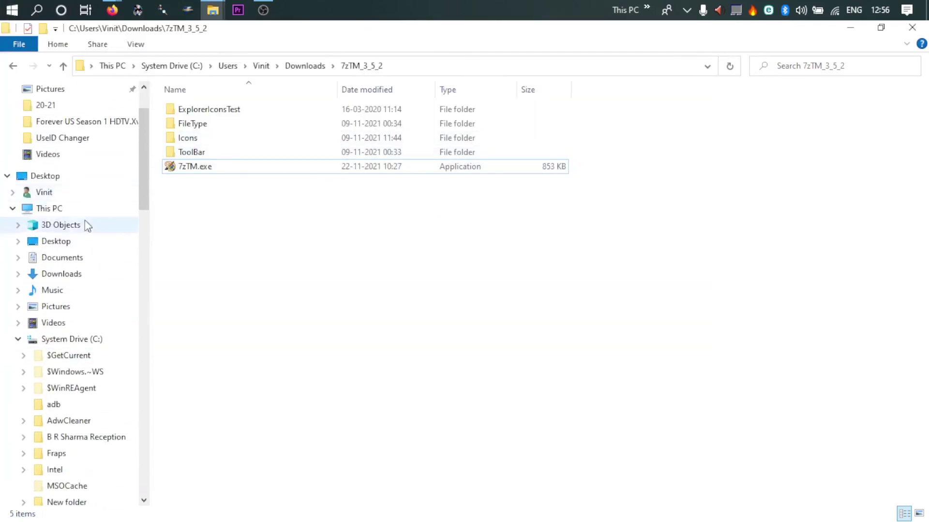
{"action": "left_click", "coordinate": [68, 273]}
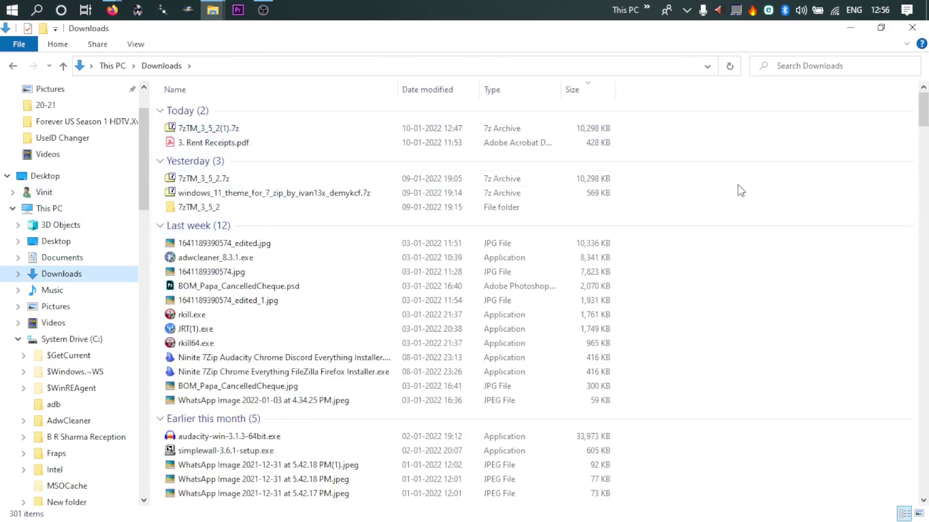
{"action": "left_click", "coordinate": [740, 191]}
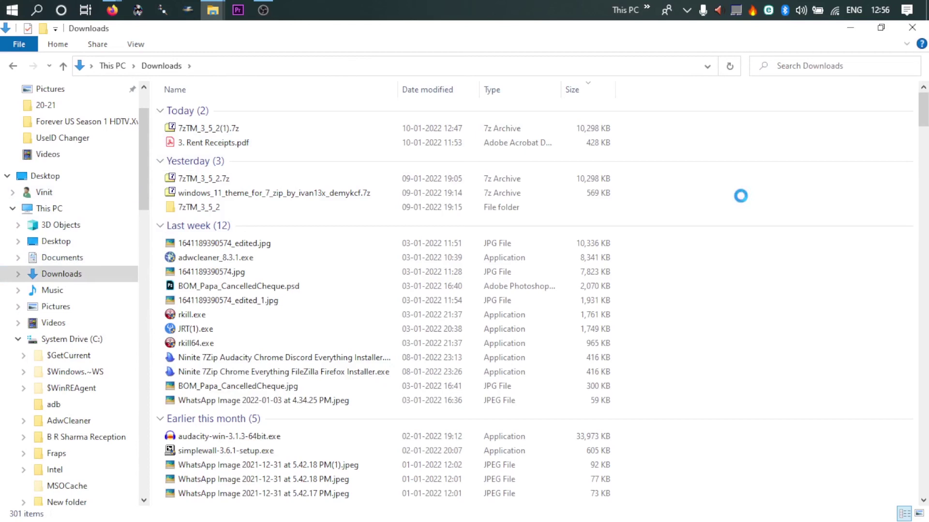
{"action": "right_click", "coordinate": [740, 196]}
{"action": "left_click", "coordinate": [757, 238]}
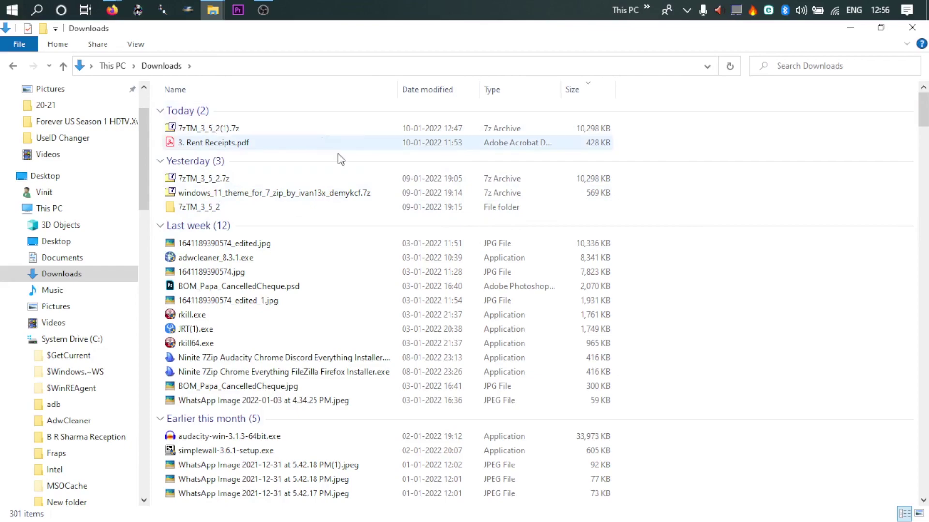
{"action": "left_click", "coordinate": [850, 28]}
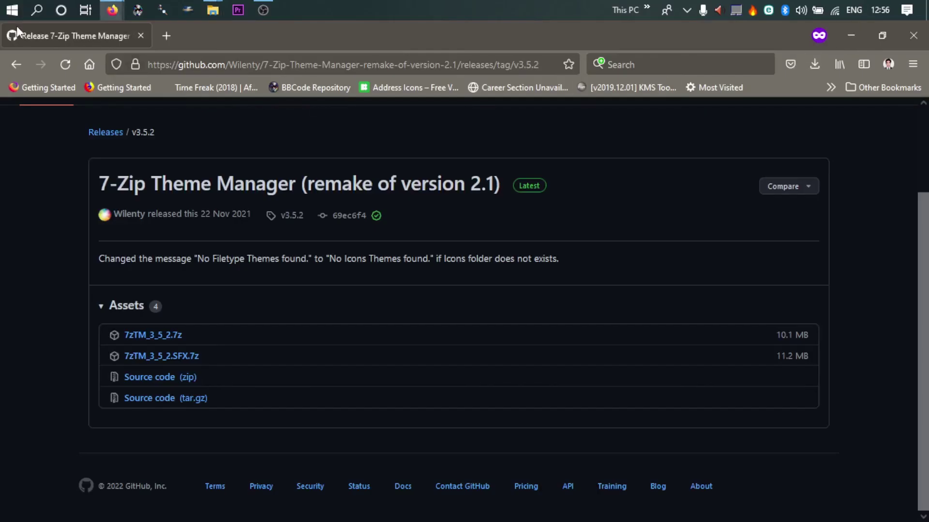
Relaunch 7-Zip File Manager from Start and nudge its window slightly right
{"action": "left_click", "coordinate": [13, 11]}
{"action": "left_click", "coordinate": [87, 62]}
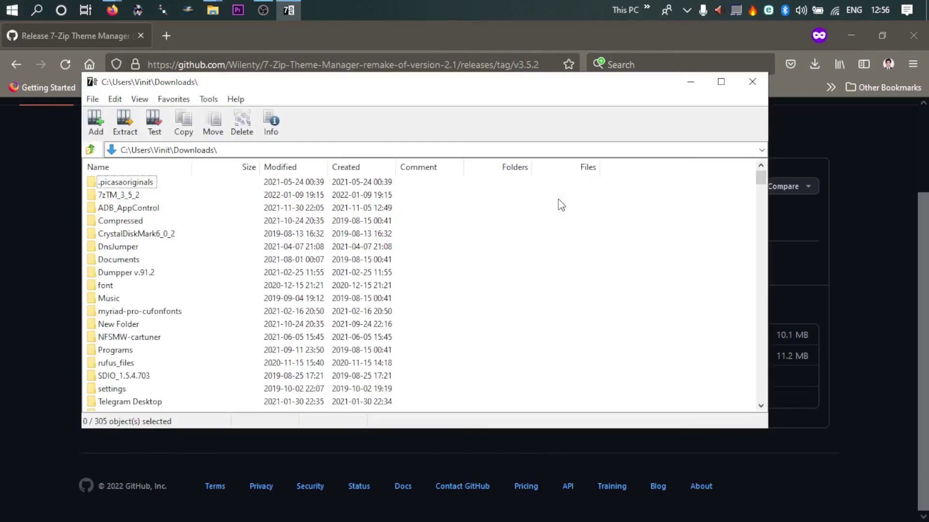
{"action": "left_click_drag", "start_coordinate": [257, 85], "coordinate": [307, 82]}
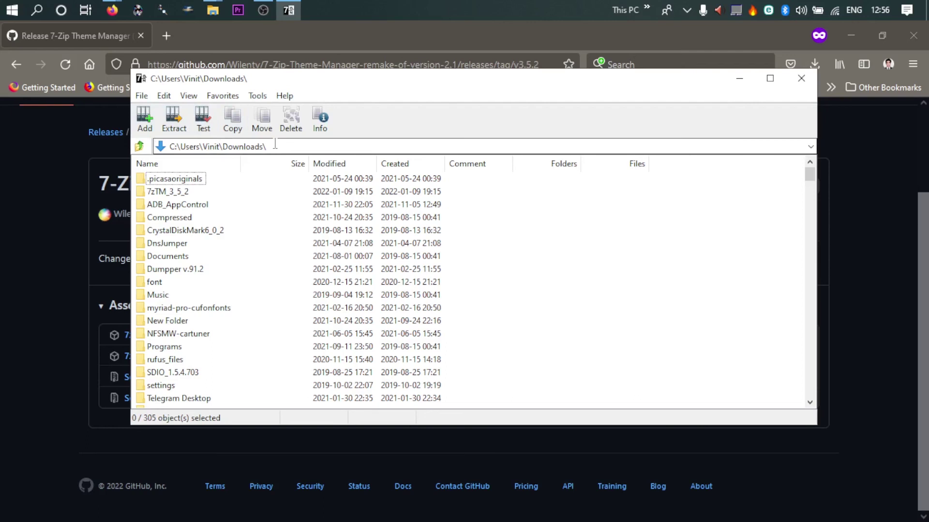
Minimize 7-Zip and search '7zip theme deviantart' in a new private Firefox tab
{"action": "left_click", "coordinate": [739, 79]}
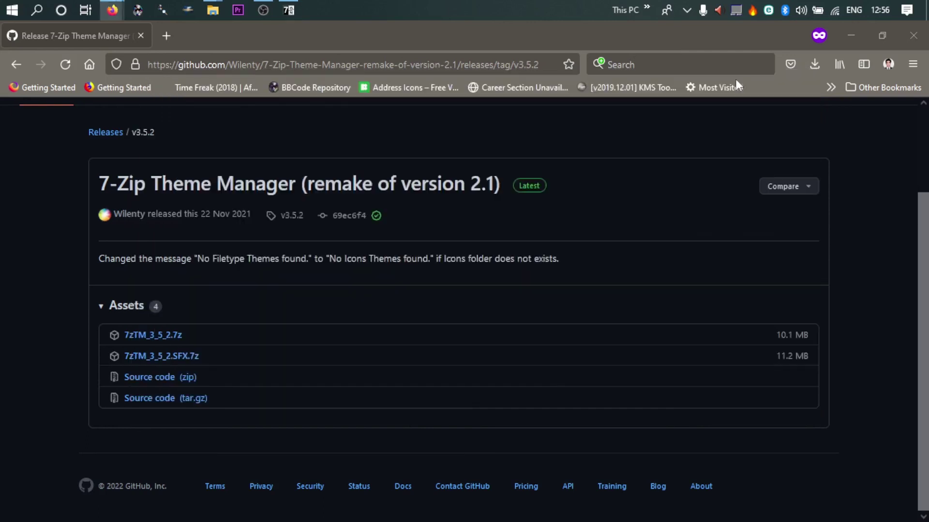
{"action": "left_click", "coordinate": [166, 37]}
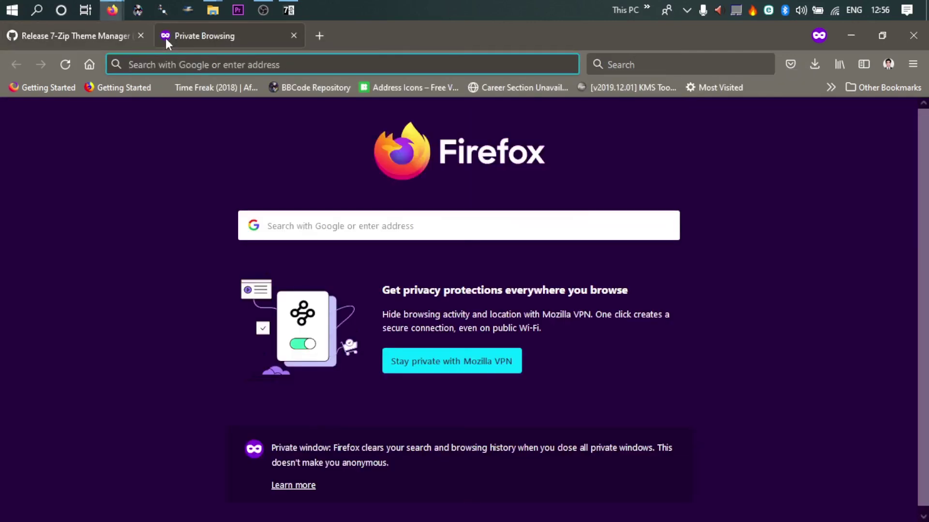
{"action": "type", "text": "7zip"}
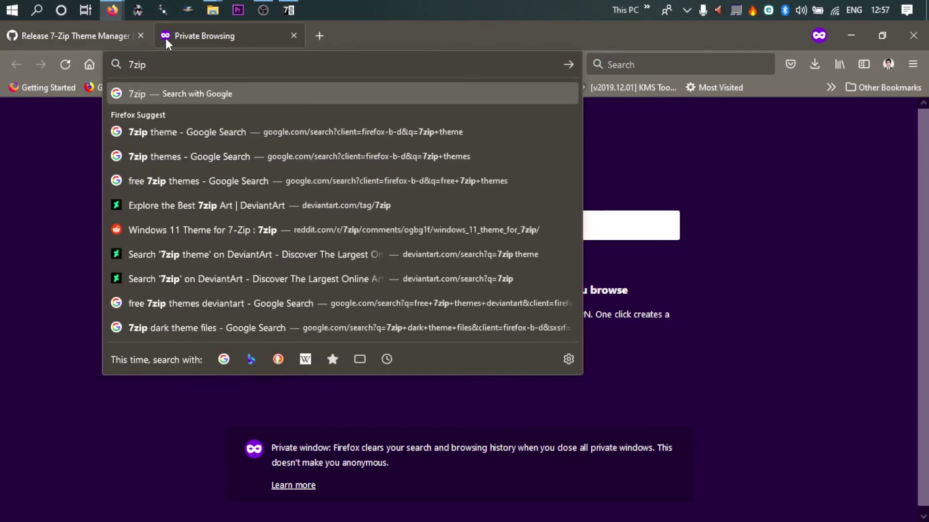
{"action": "type", "text": " theme dev"}
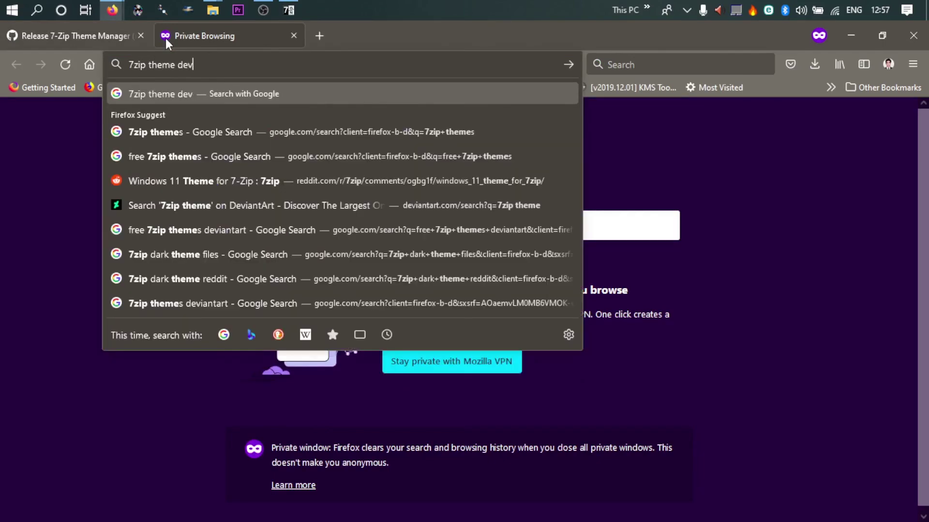
{"action": "type", "text": "iantart"}
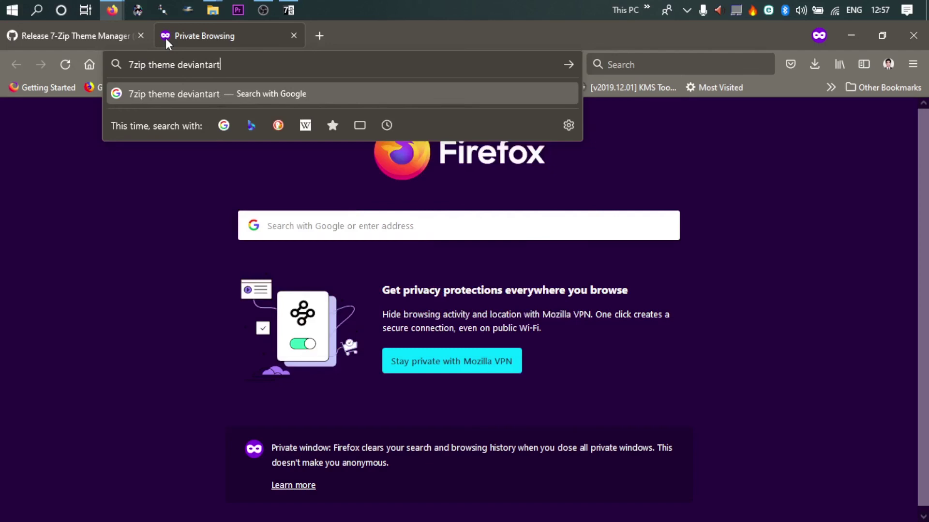
{"action": "key", "text": "Return"}
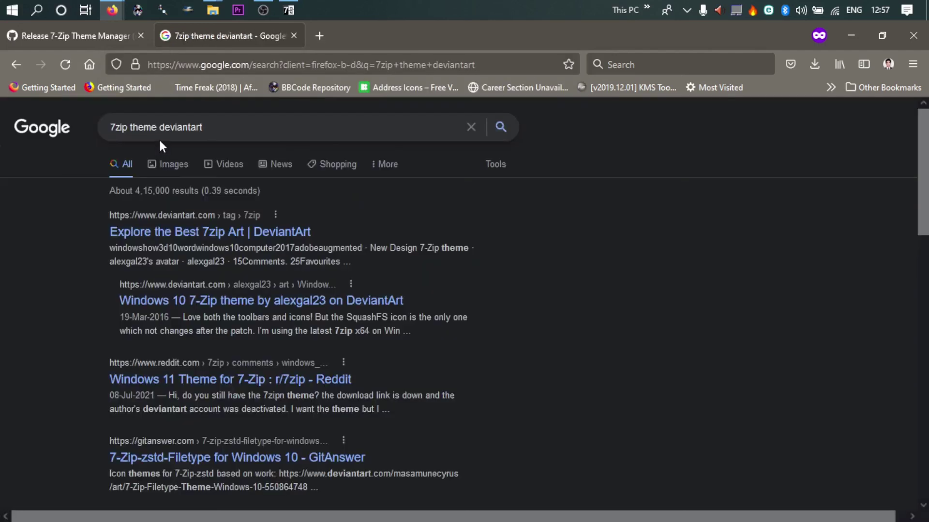
Open the 'Explore the Best 7zip Art | DeviantArt' result and browse its theme thumbnails
{"action": "left_click", "coordinate": [261, 233]}
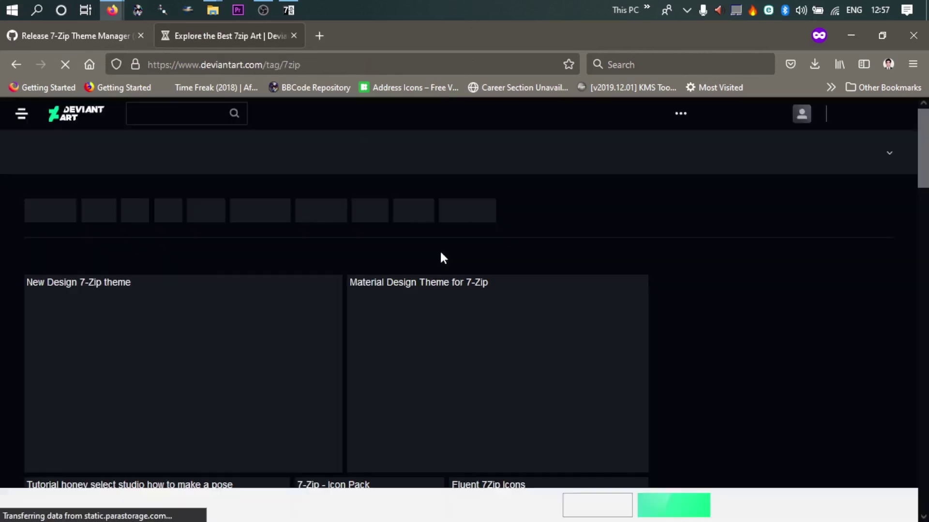
{"action": "scroll", "coordinate": [220, 319], "scroll_direction": "down", "scroll_amount": 3}
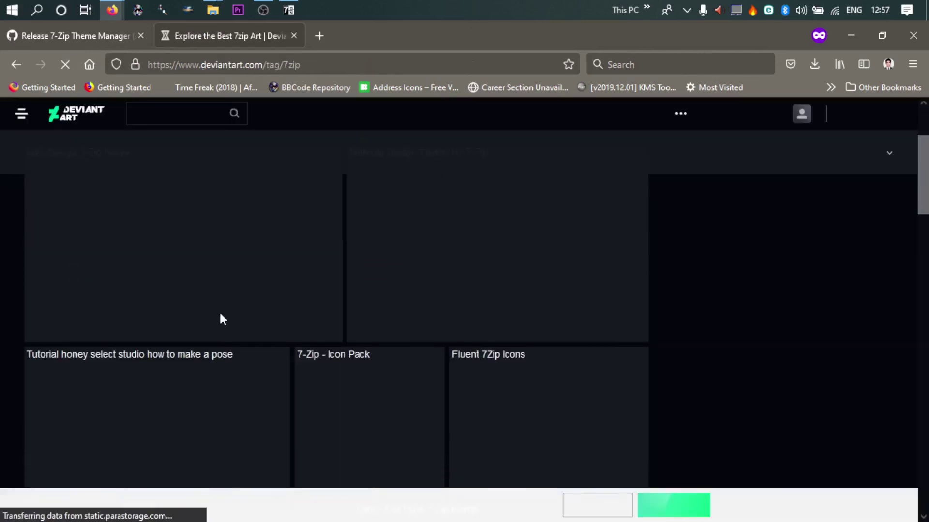
{"action": "scroll", "coordinate": [222, 317], "scroll_direction": "down", "scroll_amount": 2}
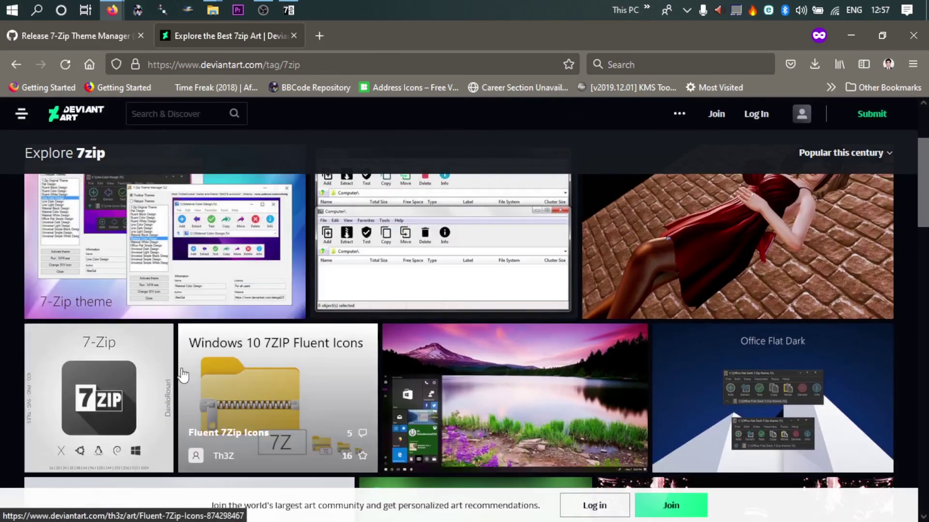
{"action": "scroll", "coordinate": [228, 355], "scroll_direction": "up", "scroll_amount": 3}
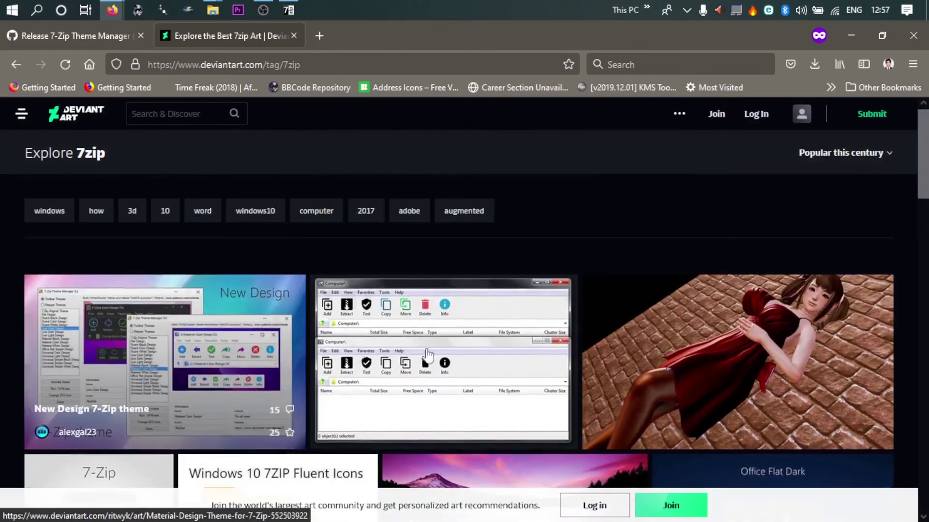
{"action": "scroll", "coordinate": [344, 297], "scroll_direction": "down", "scroll_amount": 2}
{"action": "scroll", "coordinate": [344, 298], "scroll_direction": "down", "scroll_amount": 3}
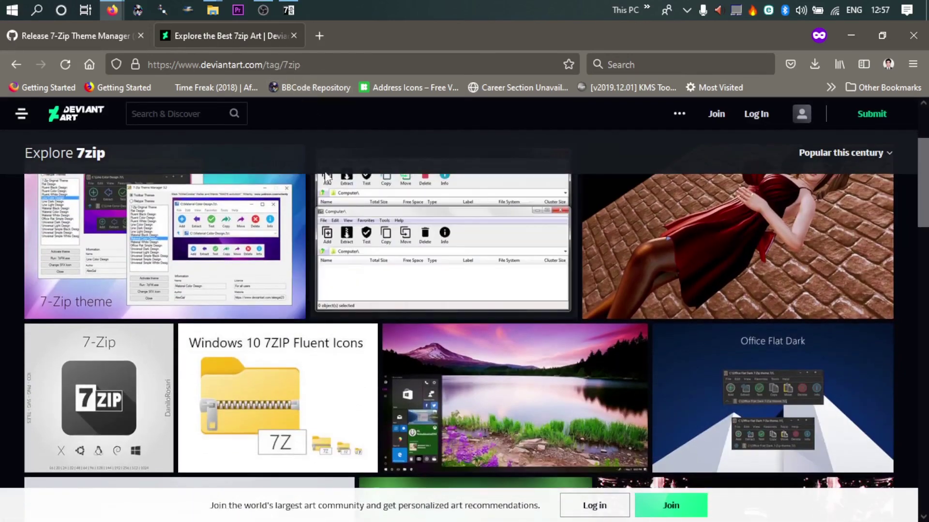
{"action": "scroll", "coordinate": [329, 230], "scroll_direction": "up", "scroll_amount": 3}
{"action": "scroll", "coordinate": [329, 230], "scroll_direction": "up", "scroll_amount": 3}
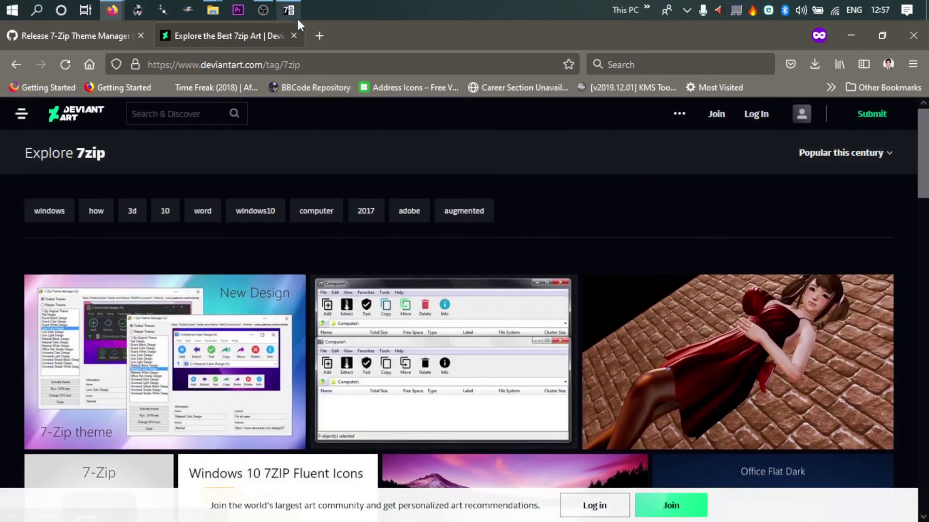